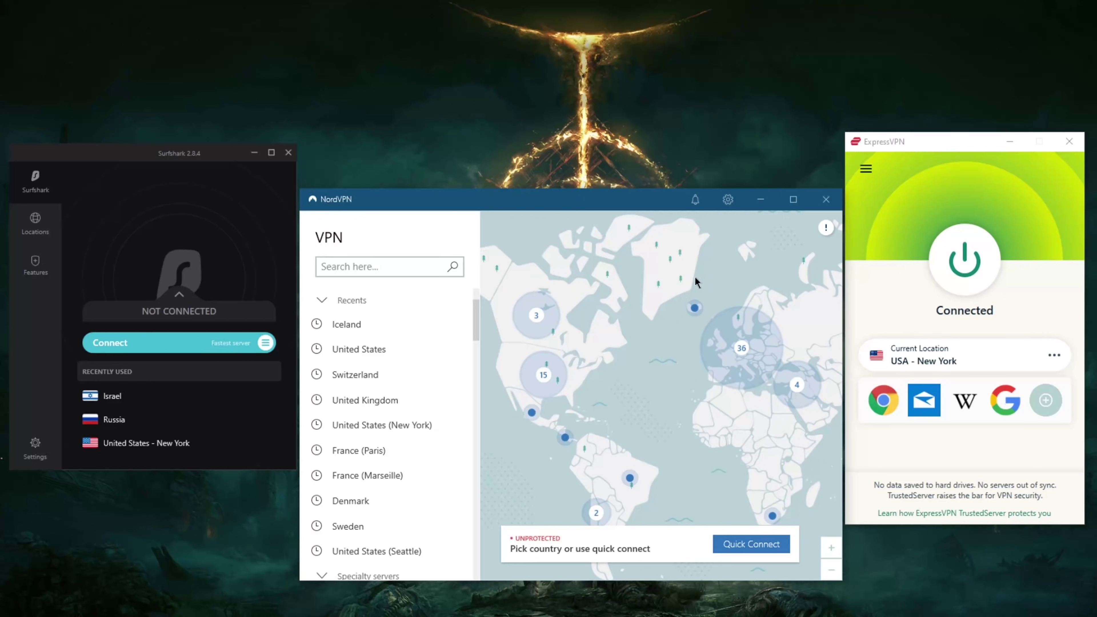
Bring ExpressVPN and Surfshark forward while the IP check shows New York, United States
{"action": "left_click", "coordinate": [910, 143]}
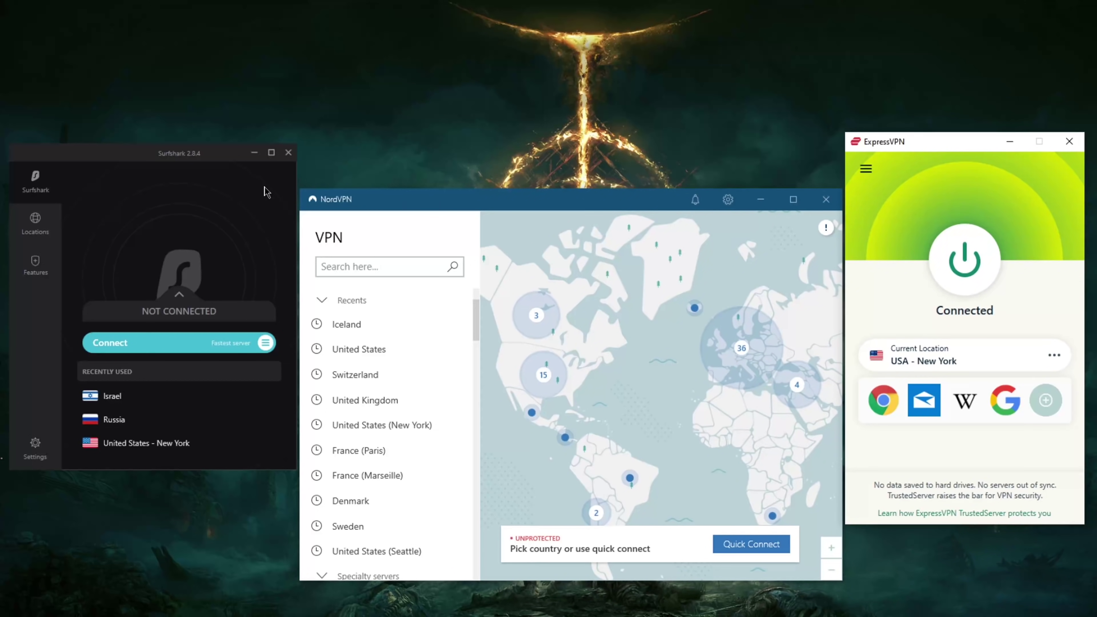
{"action": "left_click", "coordinate": [204, 164]}
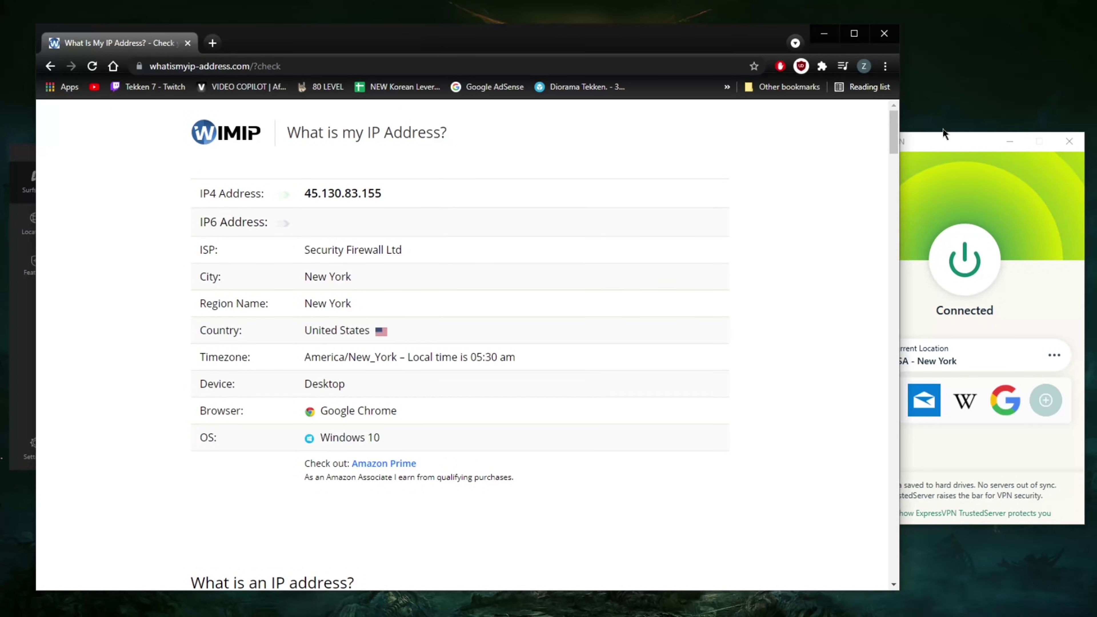
Raise ExpressVPN and minimize the Chrome IP checker window
{"action": "left_click", "coordinate": [956, 341]}
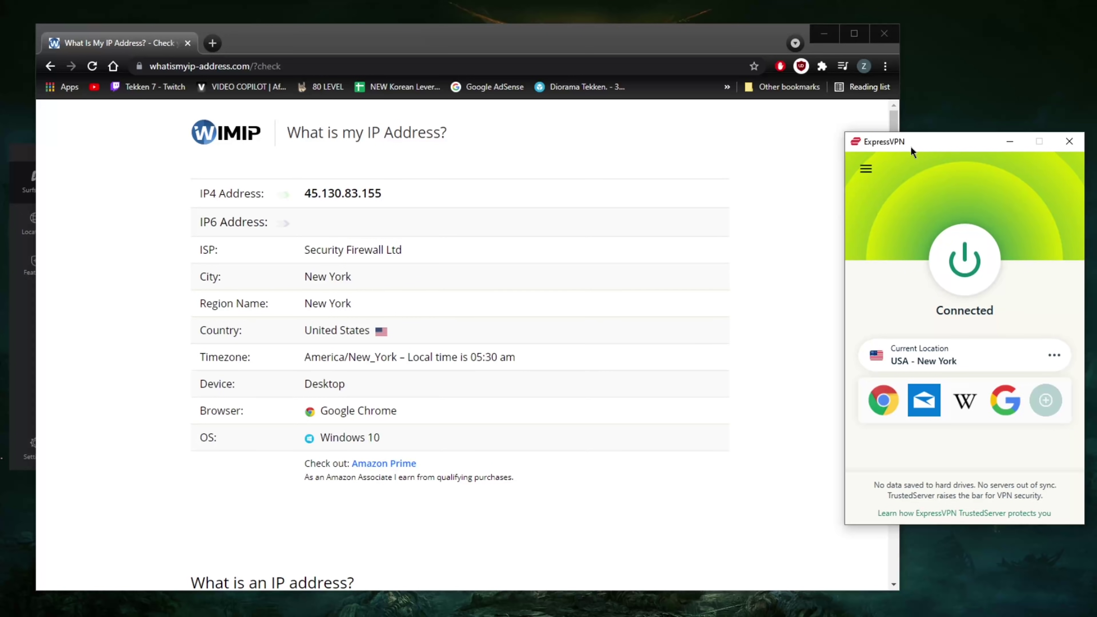
{"action": "left_click", "coordinate": [712, 43]}
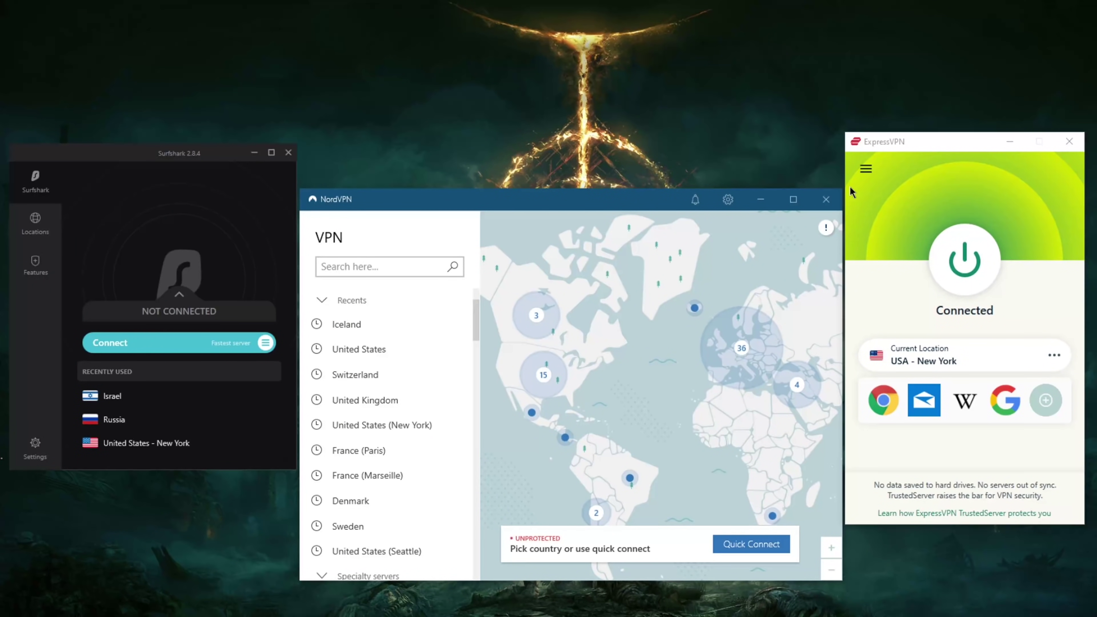
Save ExpressVPN's protocol options with Lightway - UDP
{"action": "left_click", "coordinate": [866, 168]}
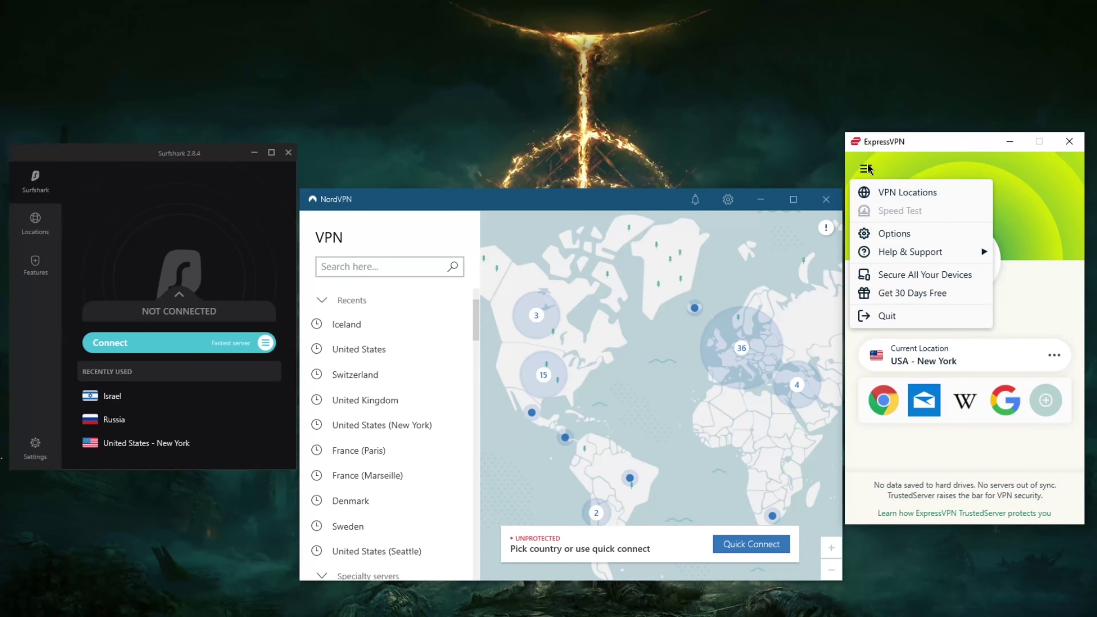
{"action": "left_click", "coordinate": [898, 232]}
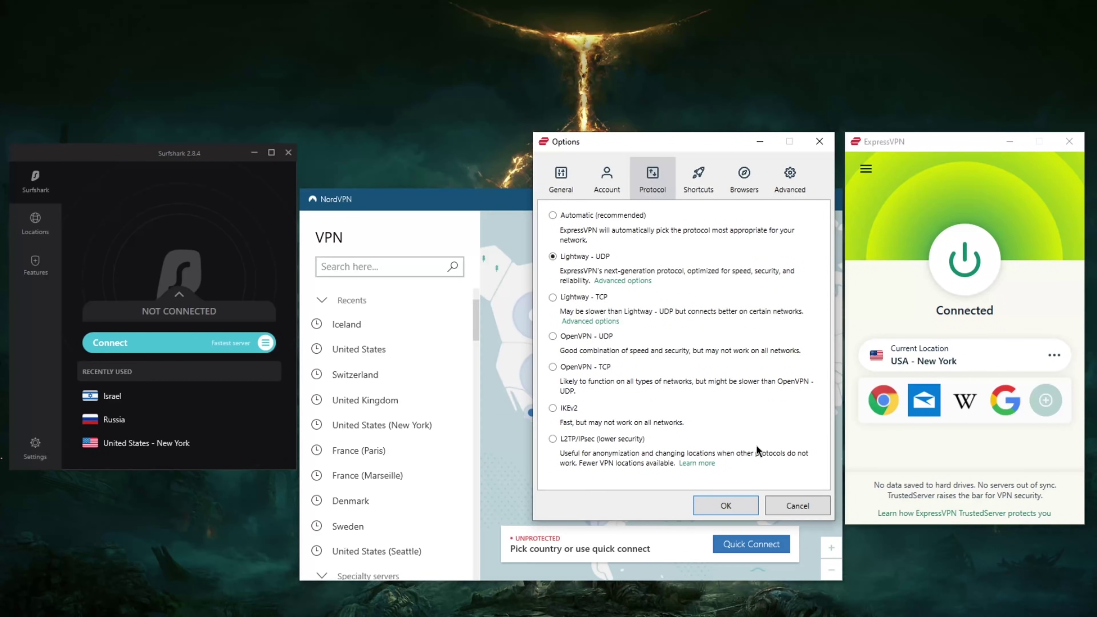
{"action": "left_click", "coordinate": [731, 509]}
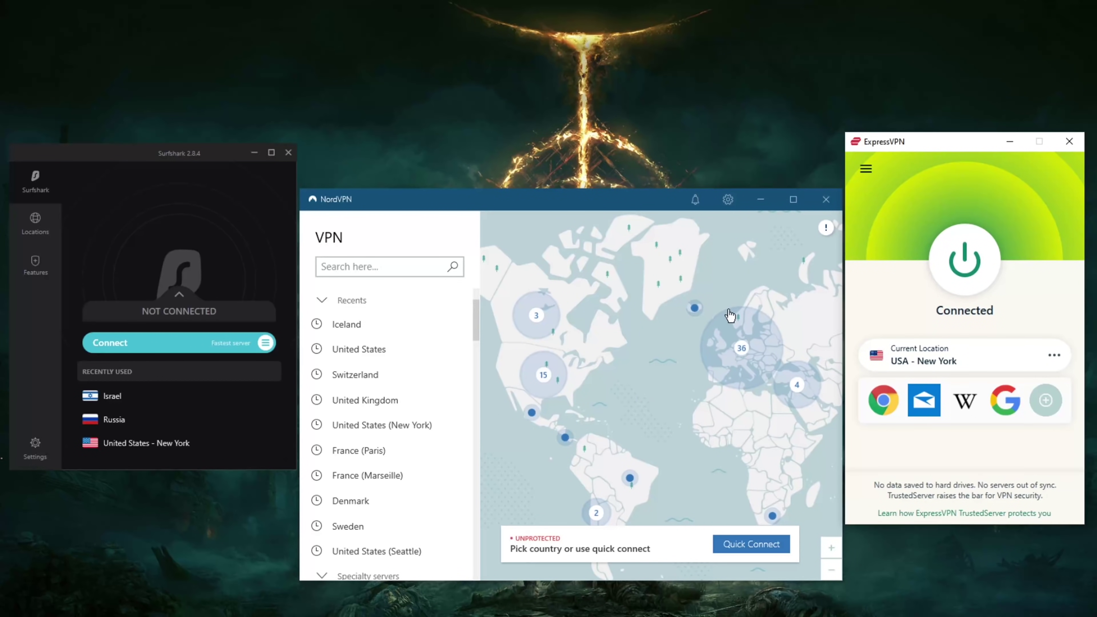
Set NordVPN's VPN protocol to NordLynx and return to its map page
{"action": "left_click", "coordinate": [728, 199]}
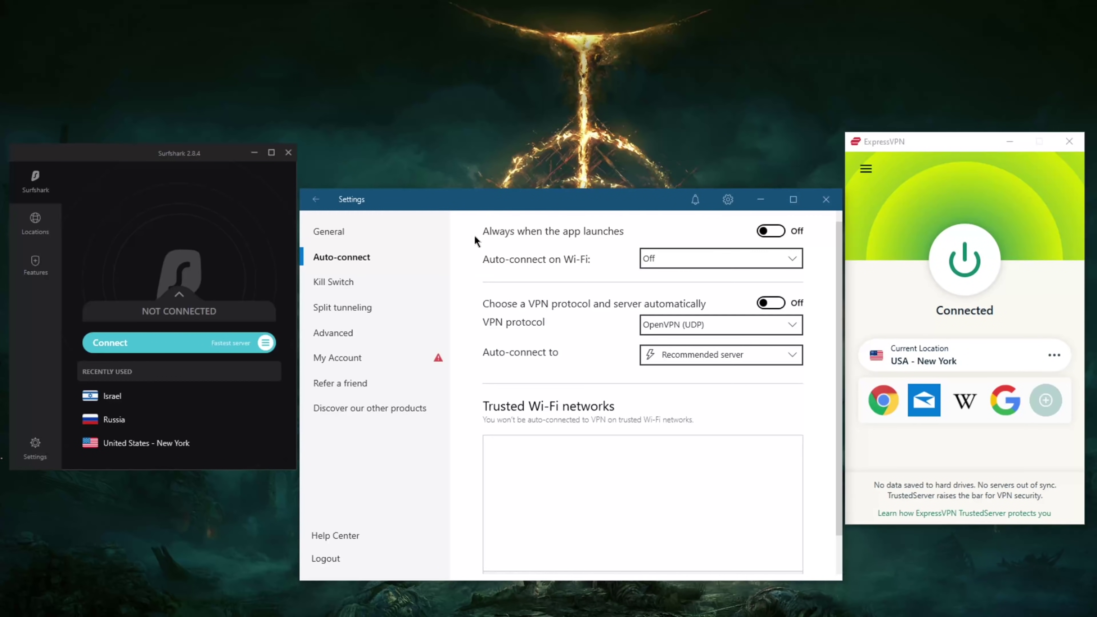
{"action": "left_click", "coordinate": [782, 325]}
{"action": "left_click", "coordinate": [698, 384]}
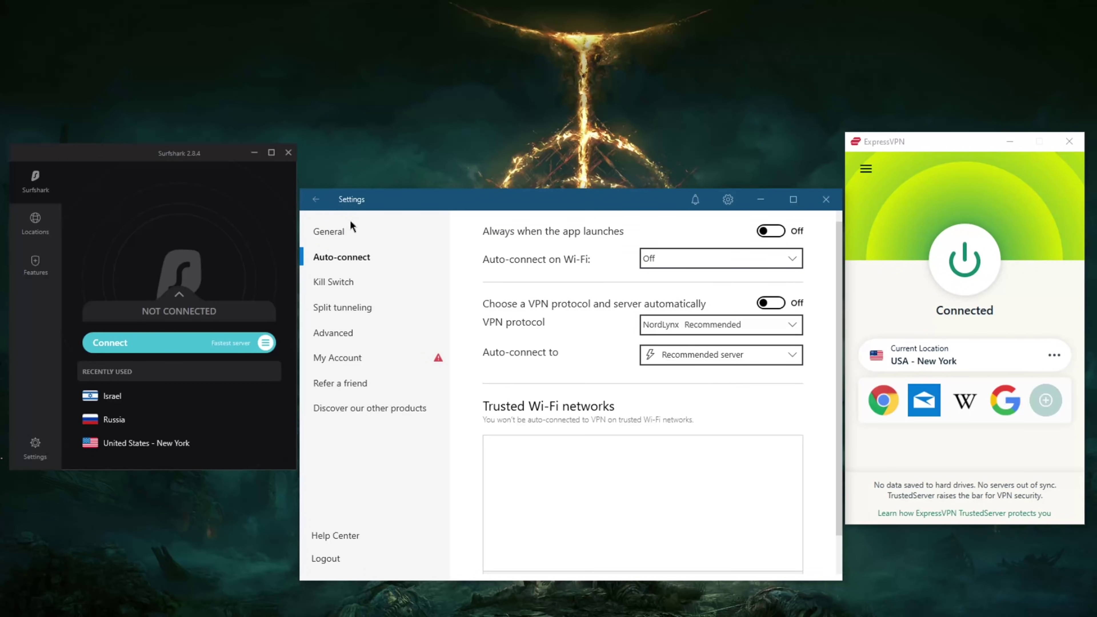
{"action": "left_click", "coordinate": [316, 199]}
Review Surfshark's advanced protocol list, keep WireGuard, and return to the home screen
{"action": "left_click", "coordinate": [35, 448]}
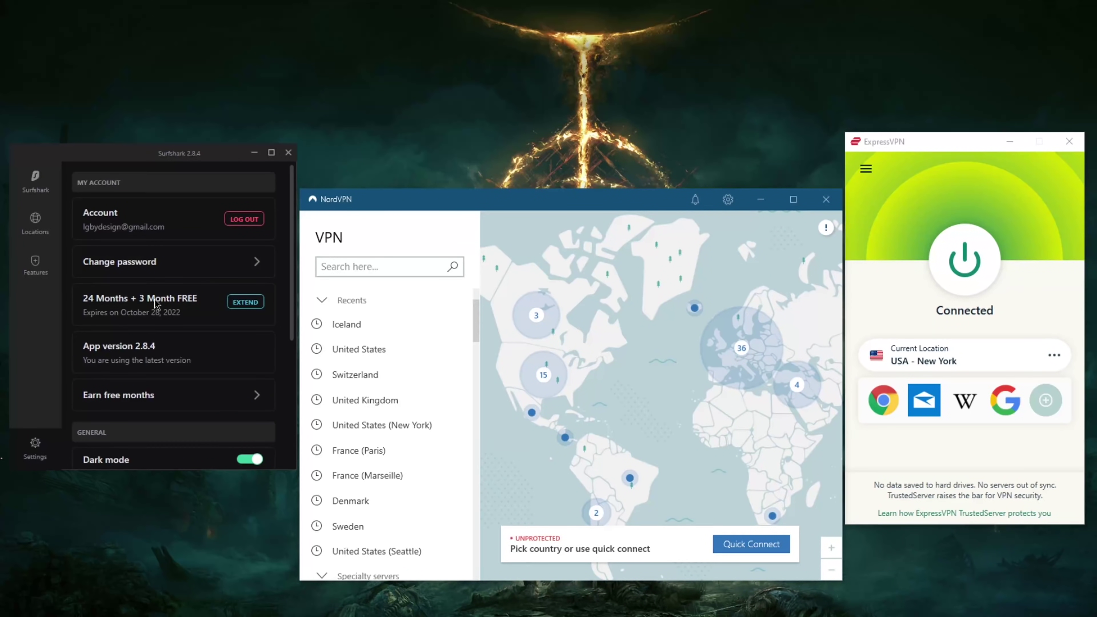
{"action": "scroll", "coordinate": [166, 368], "scroll_direction": "down", "scroll_amount": 2}
{"action": "left_click", "coordinate": [142, 438]}
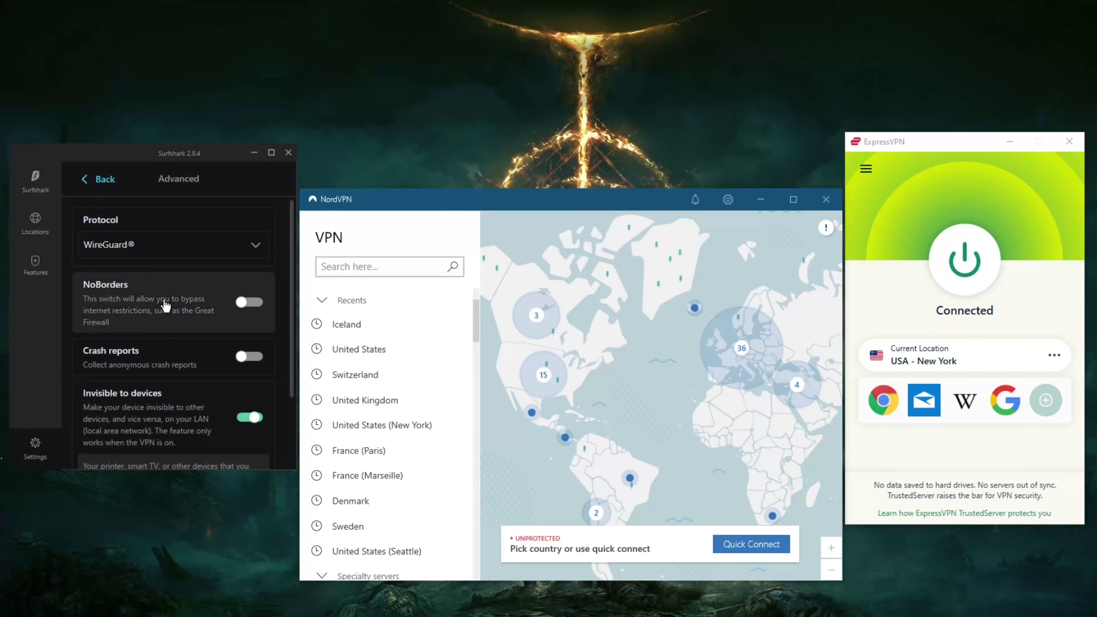
{"action": "left_click", "coordinate": [167, 248]}
{"action": "left_click", "coordinate": [101, 178]}
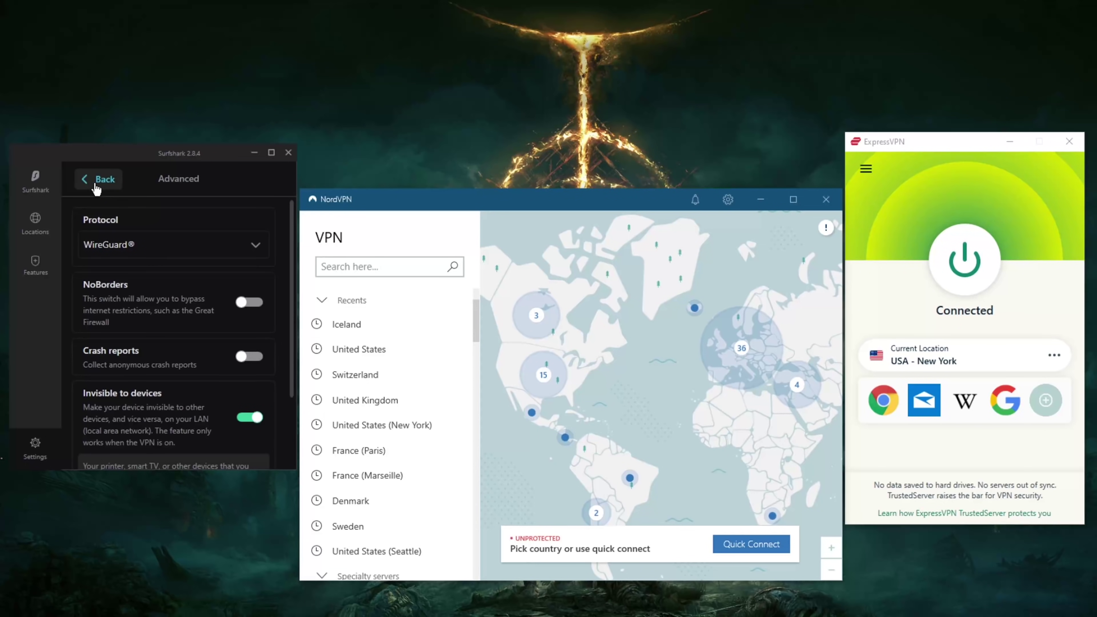
{"action": "left_click", "coordinate": [101, 179]}
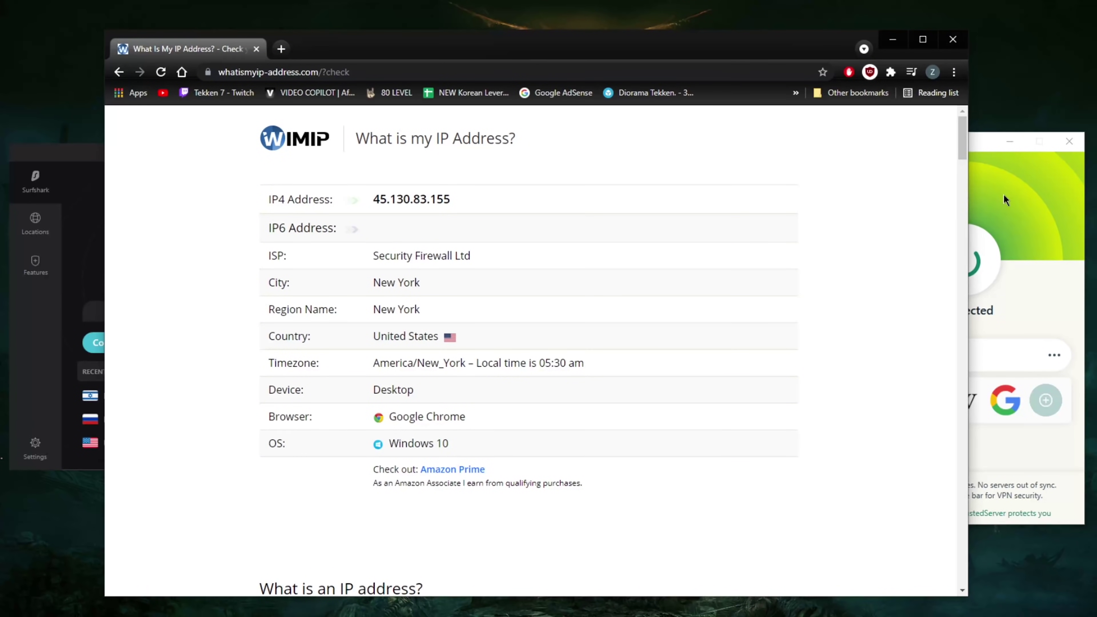
Browse ExpressVPN's European locations, disconnect from USA - New York, and move Chrome aside
{"action": "left_click", "coordinate": [1006, 201]}
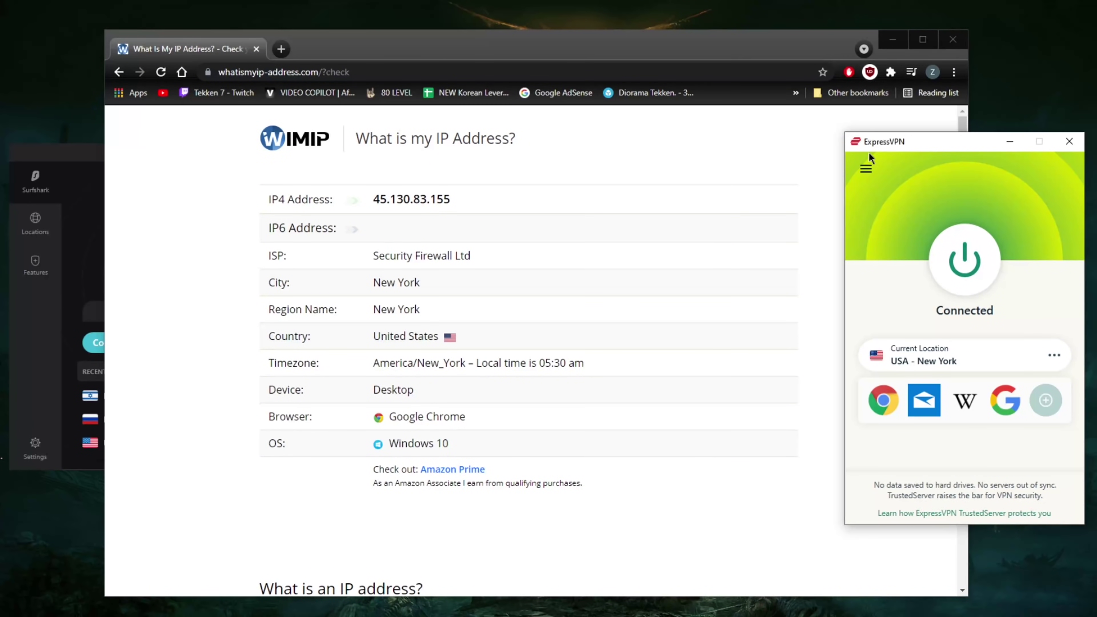
{"action": "left_click", "coordinate": [867, 171]}
{"action": "left_click", "coordinate": [903, 188]}
{"action": "left_click", "coordinate": [765, 206]}
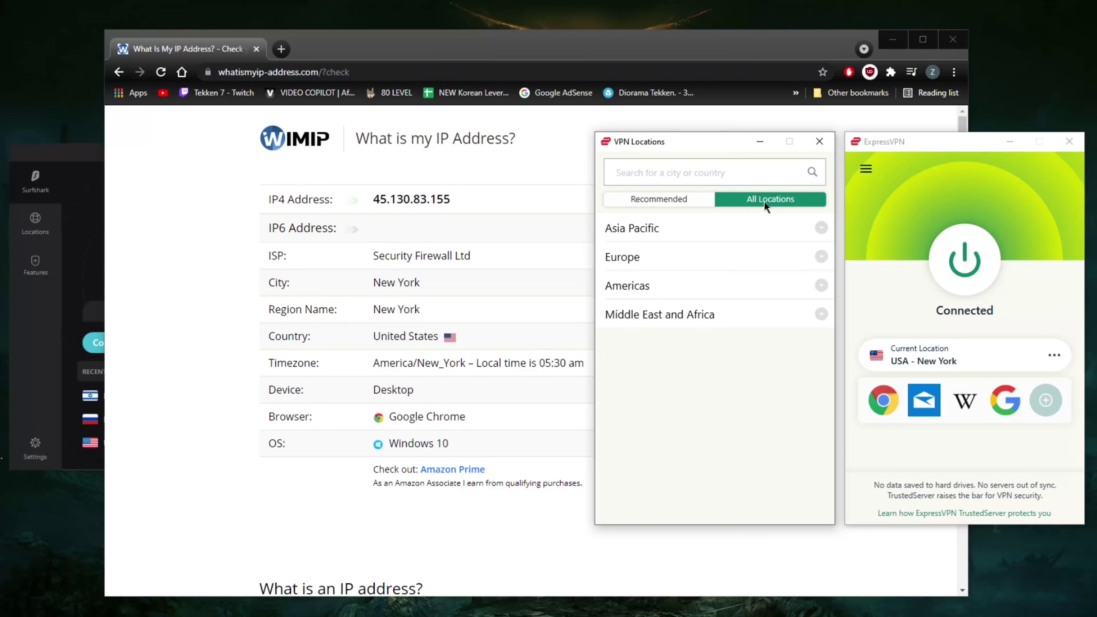
{"action": "left_click", "coordinate": [821, 256]}
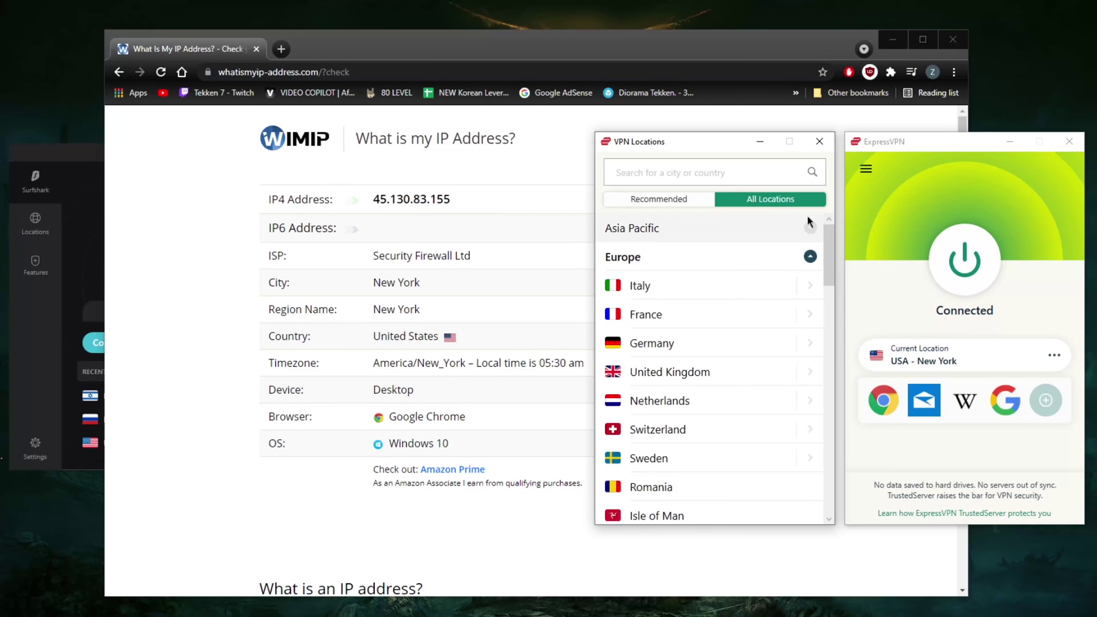
{"action": "left_click", "coordinate": [819, 142]}
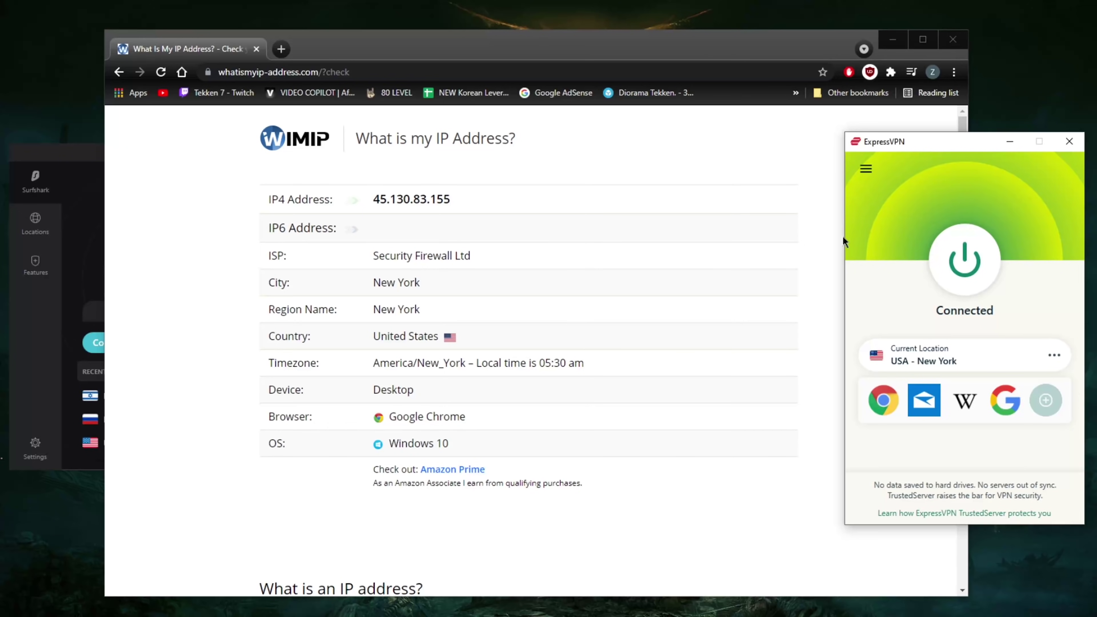
{"action": "left_click", "coordinate": [964, 260]}
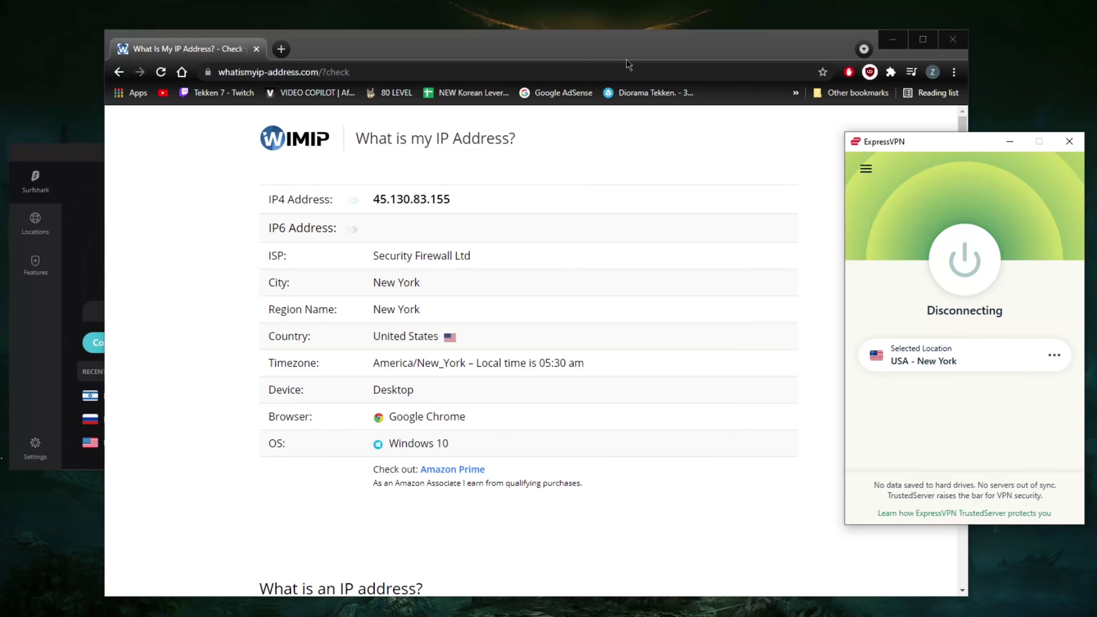
{"action": "left_click_drag", "start_coordinate": [615, 53], "coordinate": [1012, 69]}
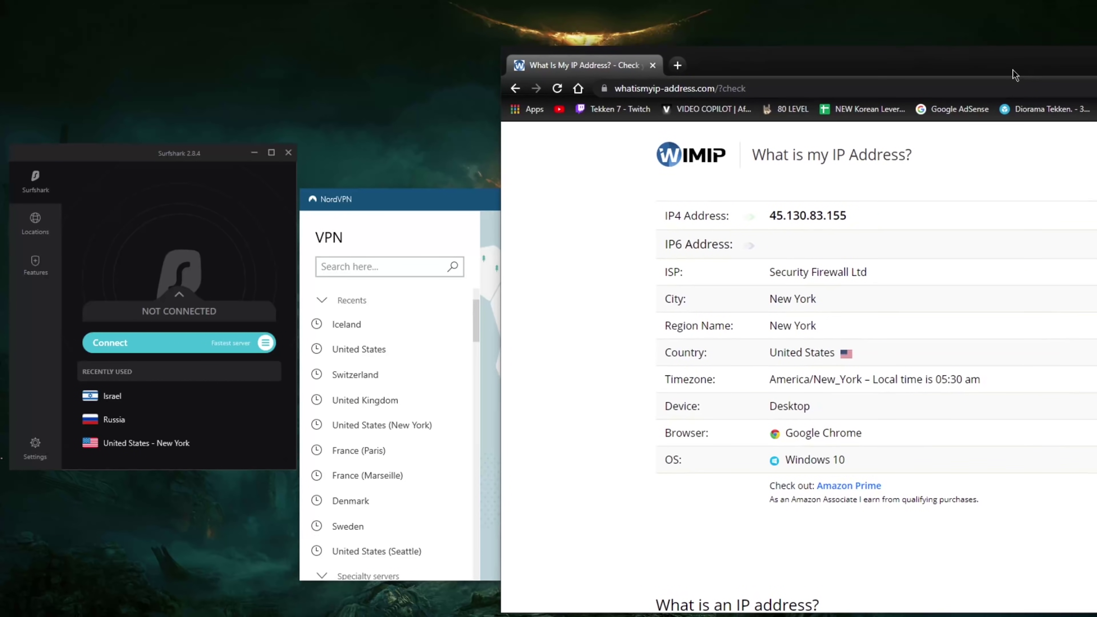
Zoom NordVPN's map into Europe and connect to France #738
{"action": "left_click", "coordinate": [361, 215]}
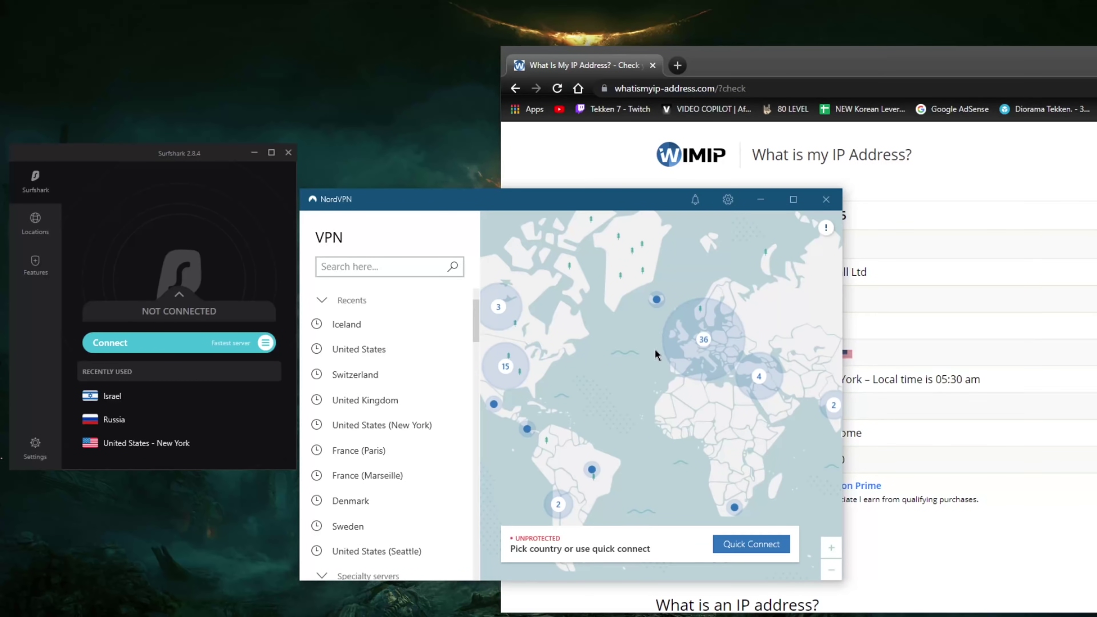
{"action": "scroll", "coordinate": [587, 375], "scroll_direction": "up", "scroll_amount": 3}
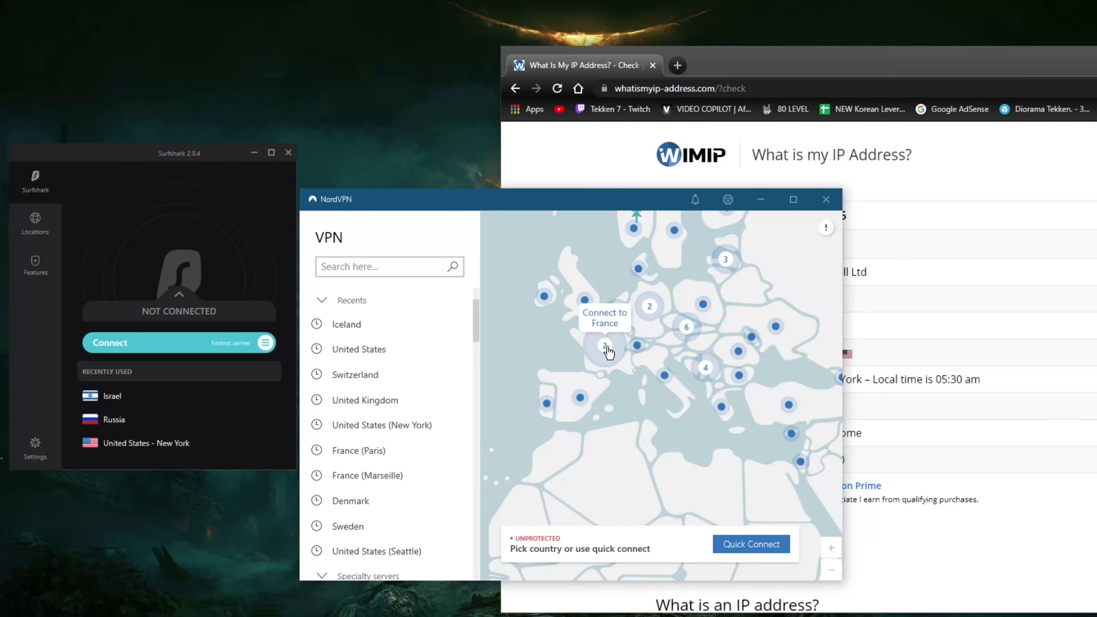
{"action": "scroll", "coordinate": [612, 353], "scroll_direction": "up", "scroll_amount": 1}
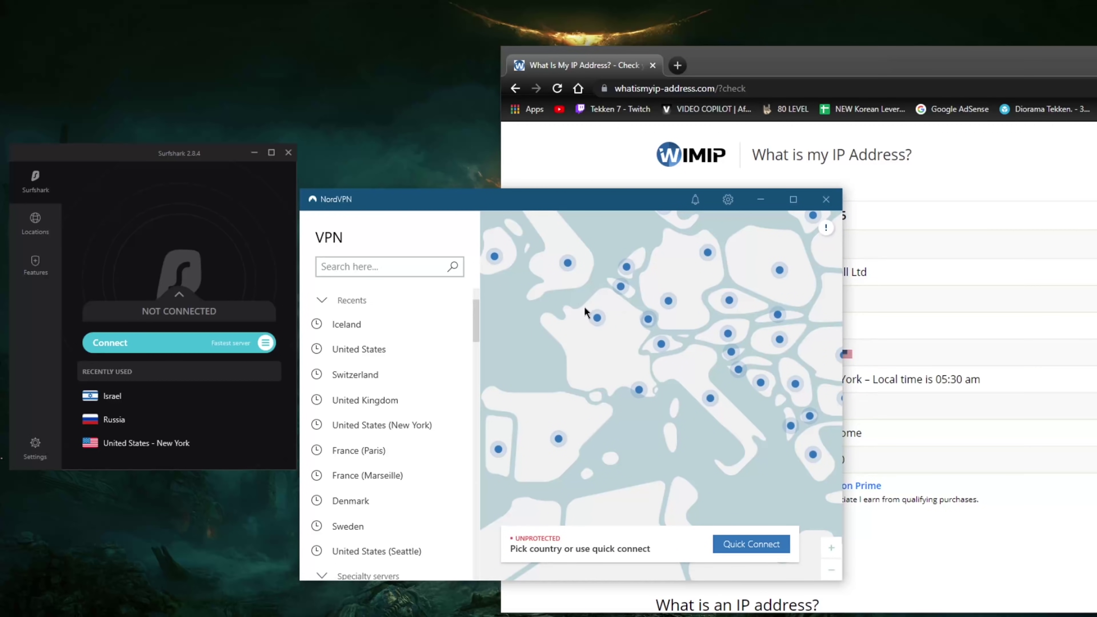
{"action": "left_click", "coordinate": [597, 319]}
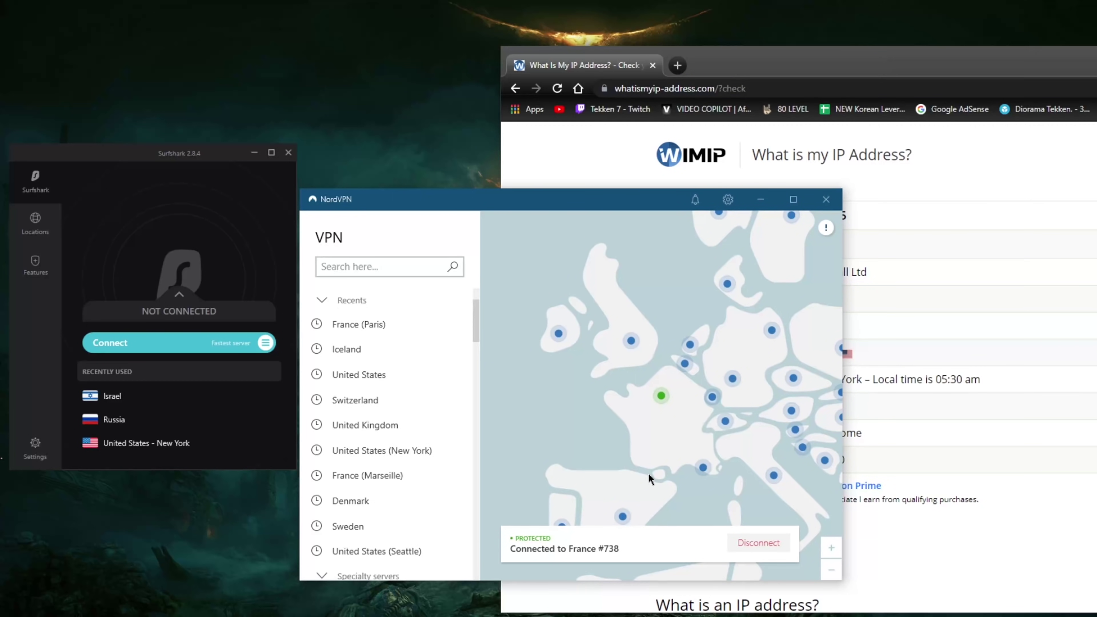
Reload the IP checker to show 195.200.221.74 in Paris, France
{"action": "left_click_drag", "start_coordinate": [764, 74], "coordinate": [483, 53]}
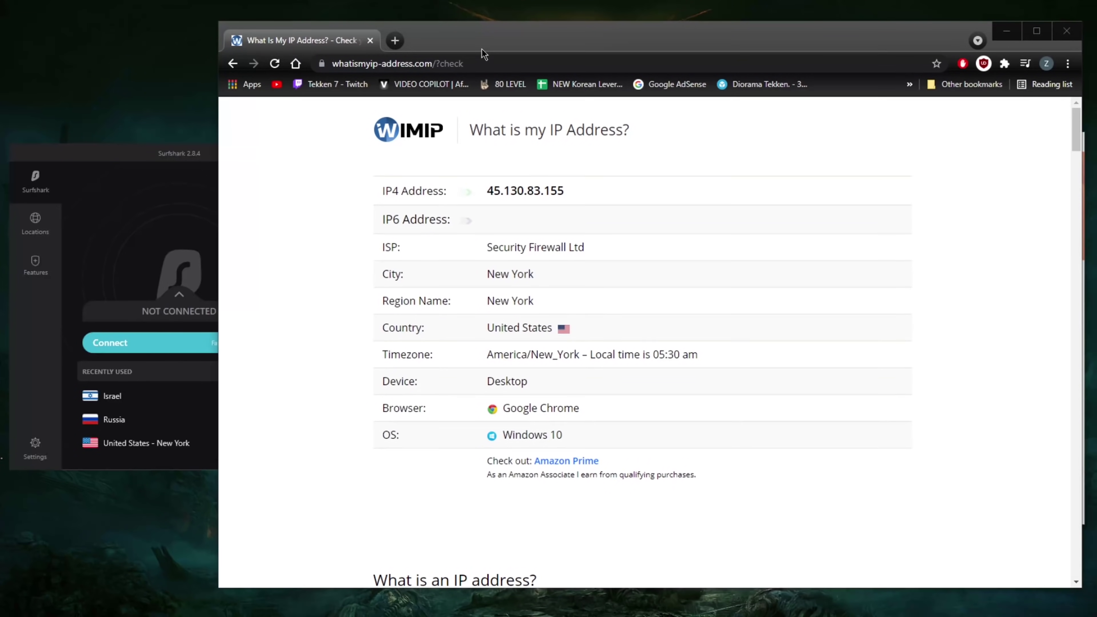
{"action": "left_click", "coordinate": [275, 63]}
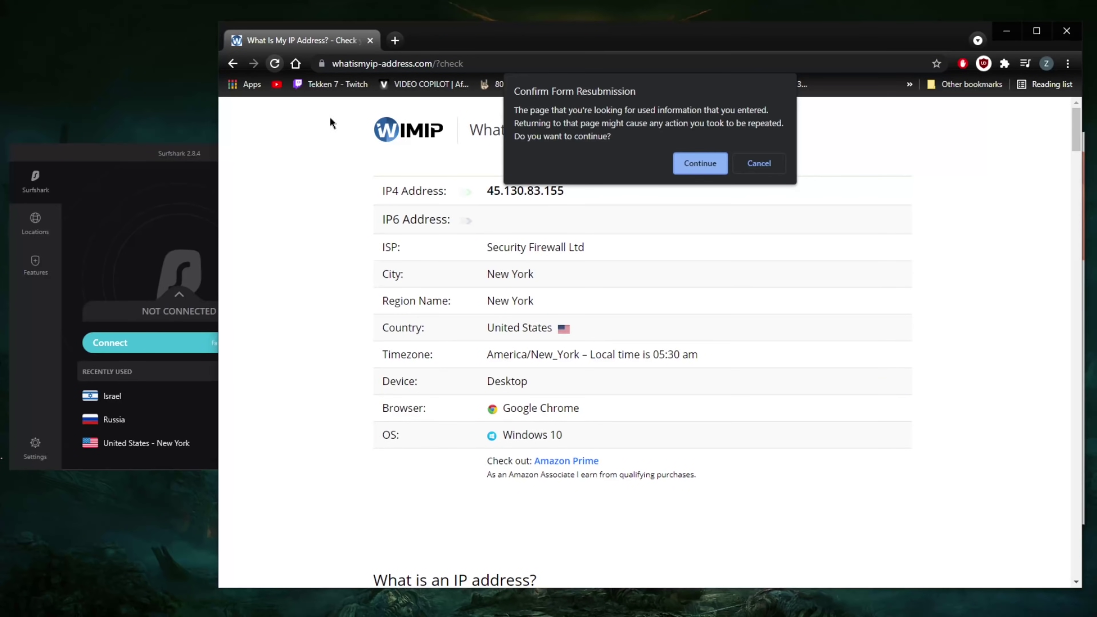
{"action": "left_click", "coordinate": [693, 162]}
Arrange the windows so NordVPN's France #738 connection shows beside the IP checker
{"action": "left_click_drag", "start_coordinate": [605, 51], "coordinate": [728, 54]}
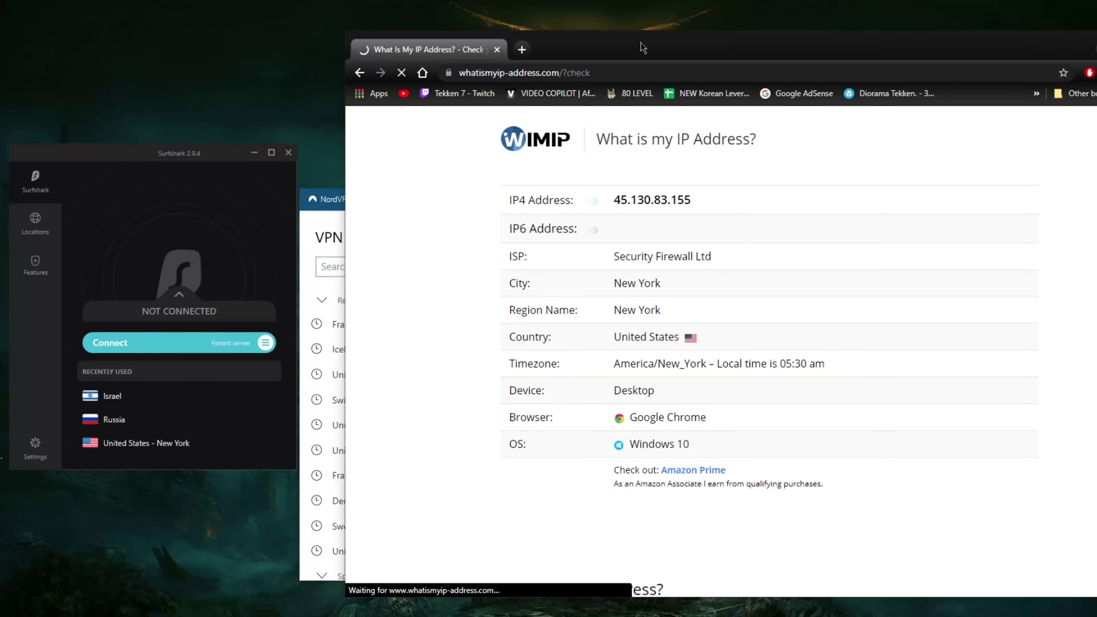
{"action": "left_click_drag", "start_coordinate": [642, 47], "coordinate": [517, 61]}
{"action": "left_click", "coordinate": [974, 181]}
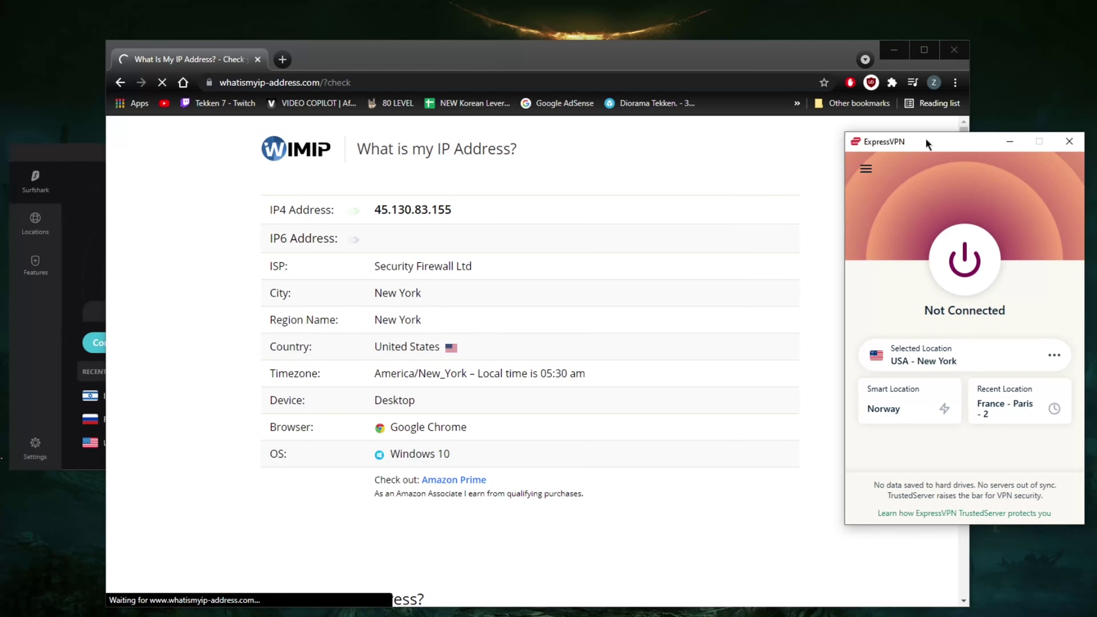
{"action": "left_click", "coordinate": [180, 226]}
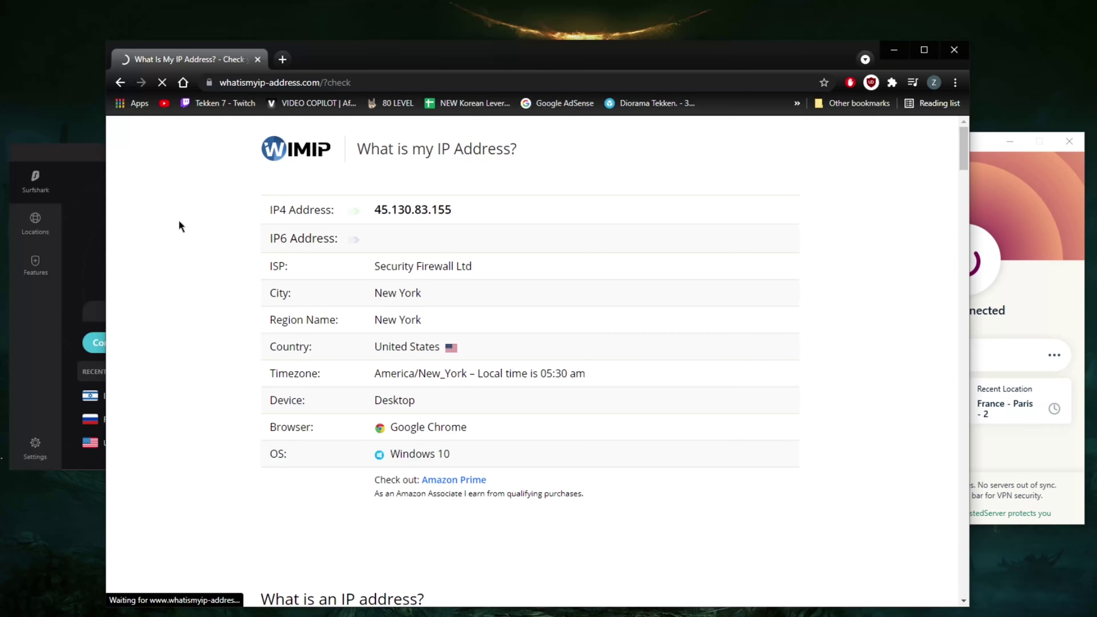
{"action": "left_click_drag", "start_coordinate": [485, 68], "coordinate": [497, 382]}
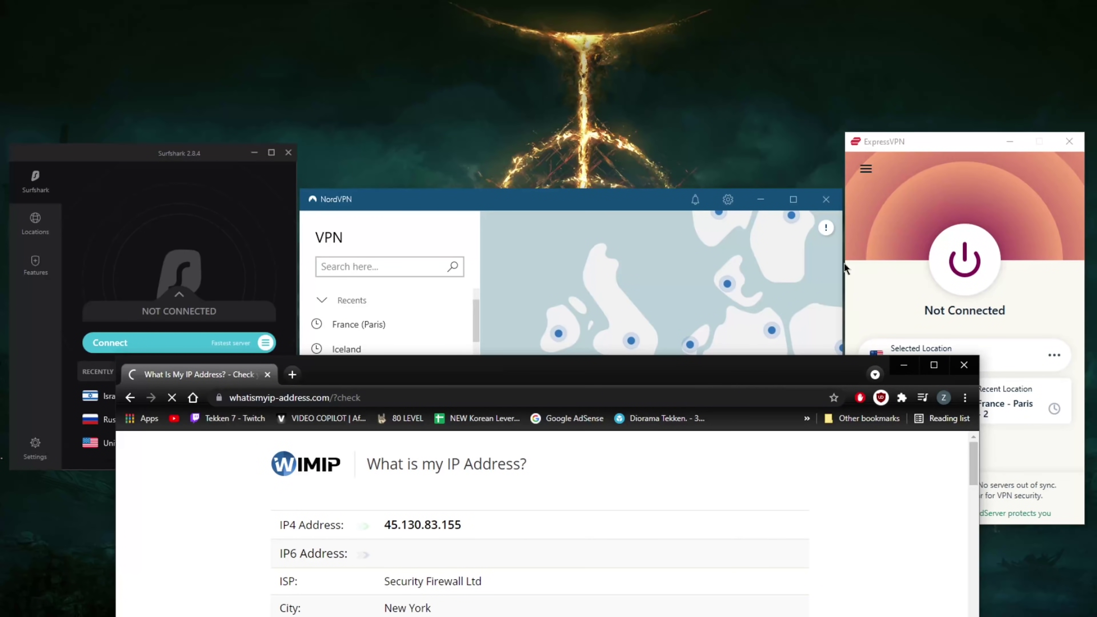
{"action": "left_click", "coordinate": [903, 145]}
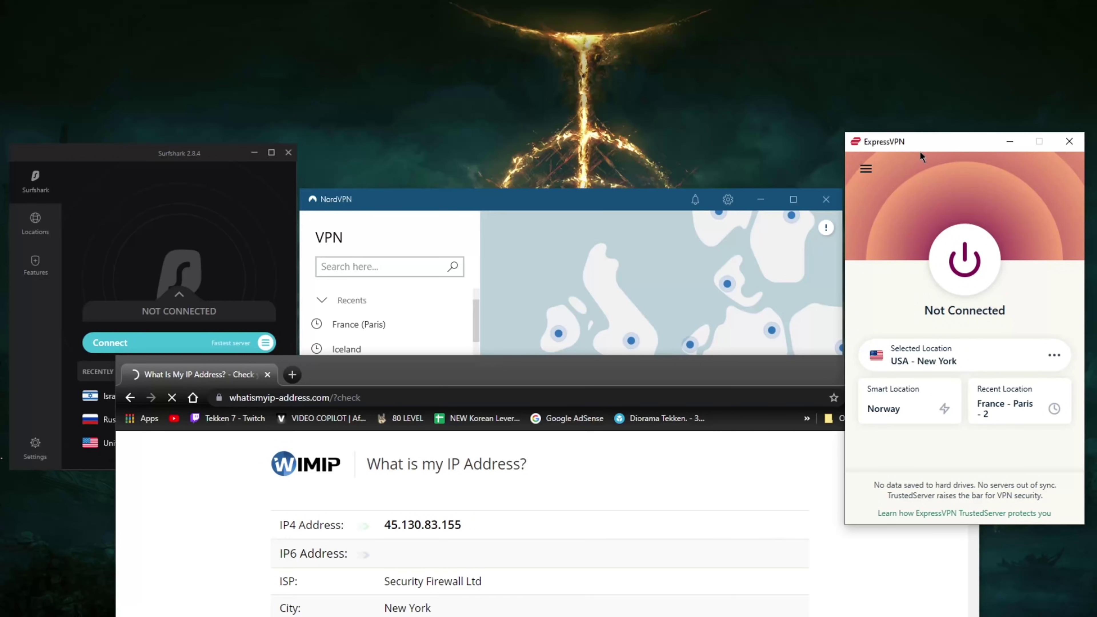
{"action": "left_click", "coordinate": [888, 144]}
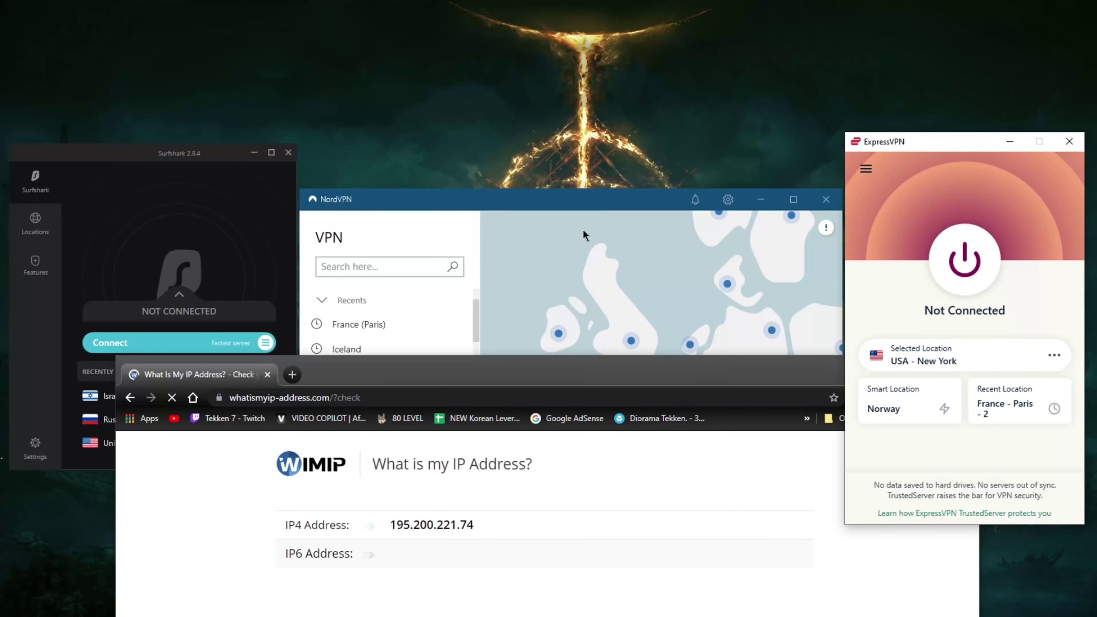
{"action": "left_click", "coordinate": [573, 198]}
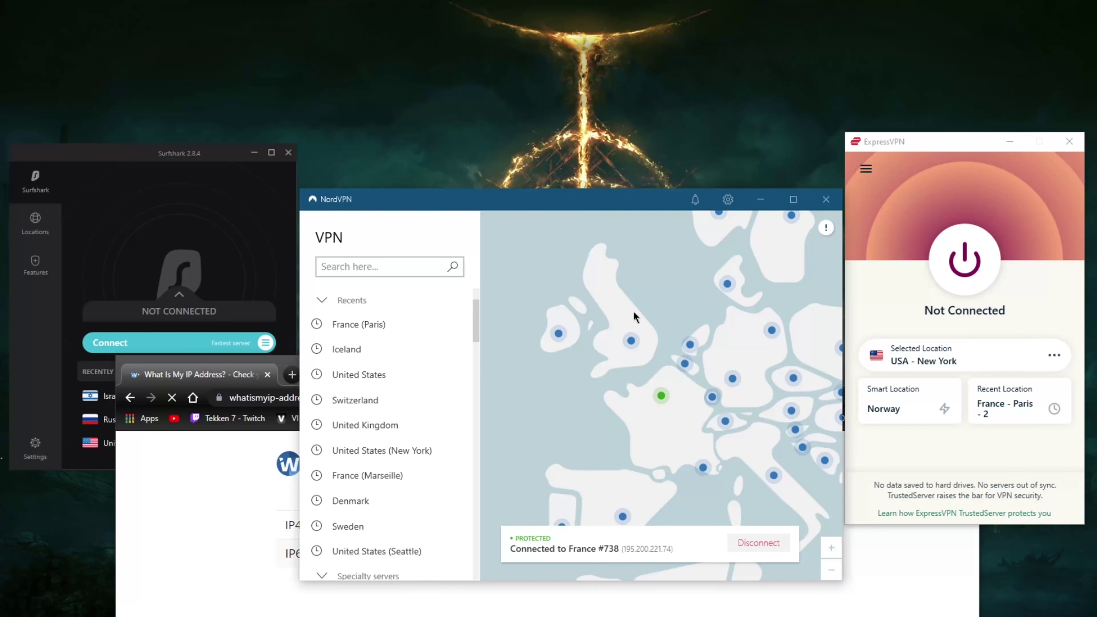
{"action": "scroll", "coordinate": [633, 310], "scroll_direction": "down", "scroll_amount": 3}
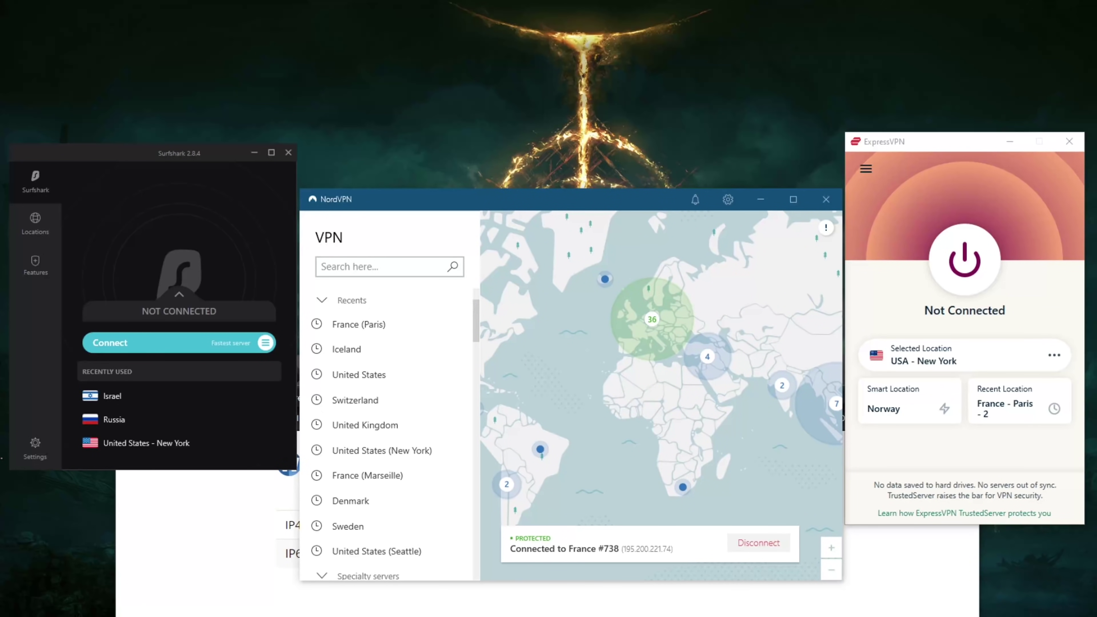
{"action": "key", "text": "alt+Tab"}
{"action": "left_click_drag", "start_coordinate": [588, 383], "coordinate": [619, 70]}
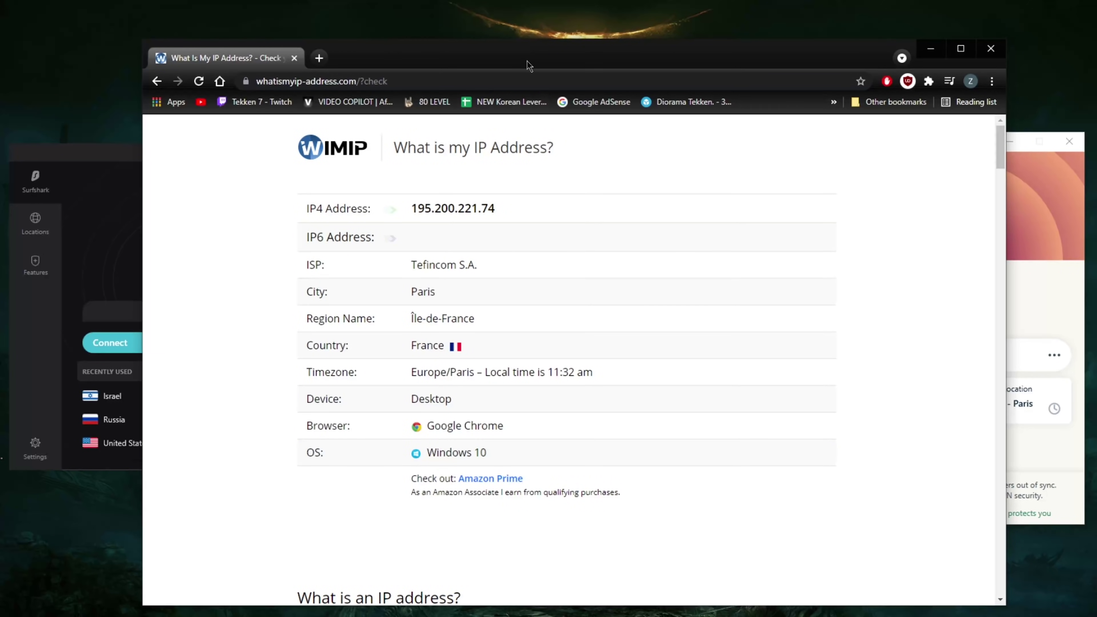
{"action": "left_click_drag", "start_coordinate": [526, 60], "coordinate": [512, 596]}
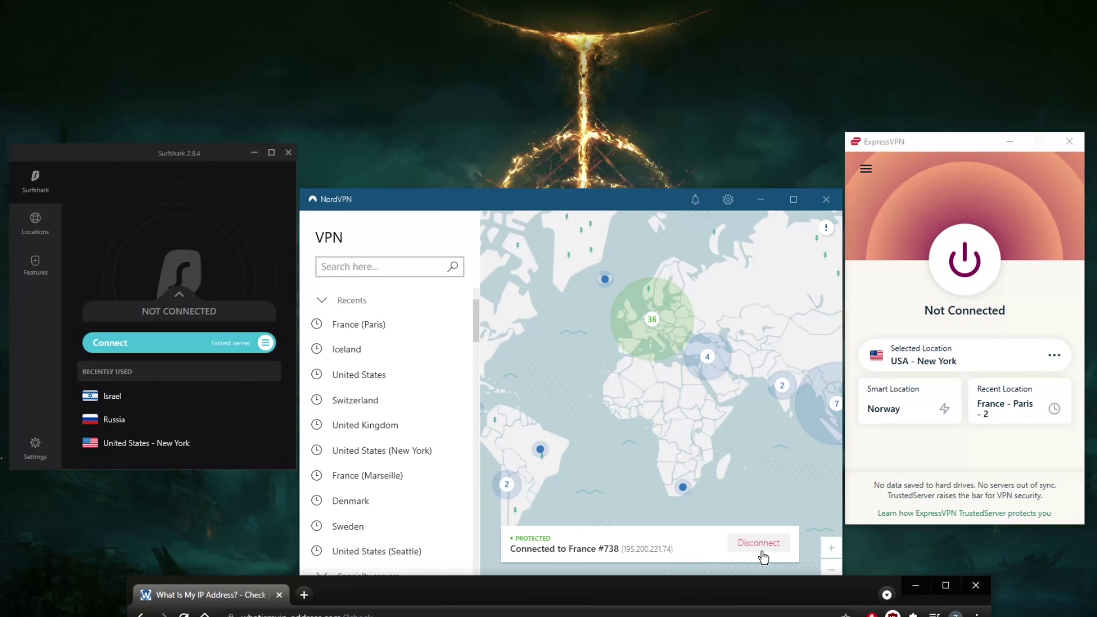
Disconnect NordVPN from France #738 and dismiss the speed rating prompt
{"action": "left_click", "coordinate": [759, 546]}
{"action": "left_click", "coordinate": [799, 567]}
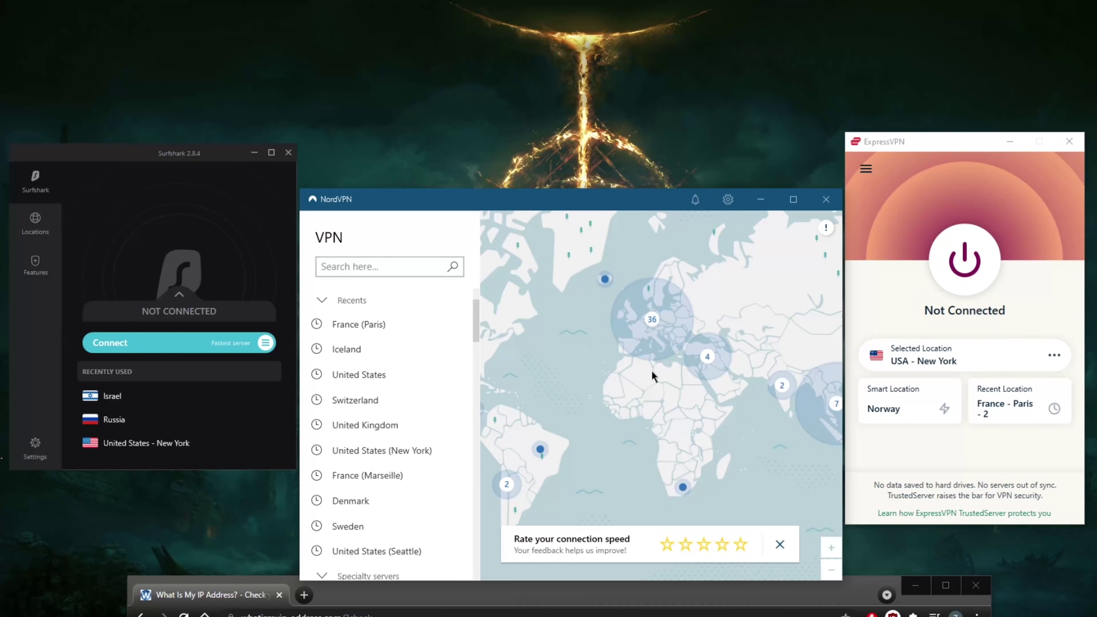
{"action": "left_click", "coordinate": [779, 544]}
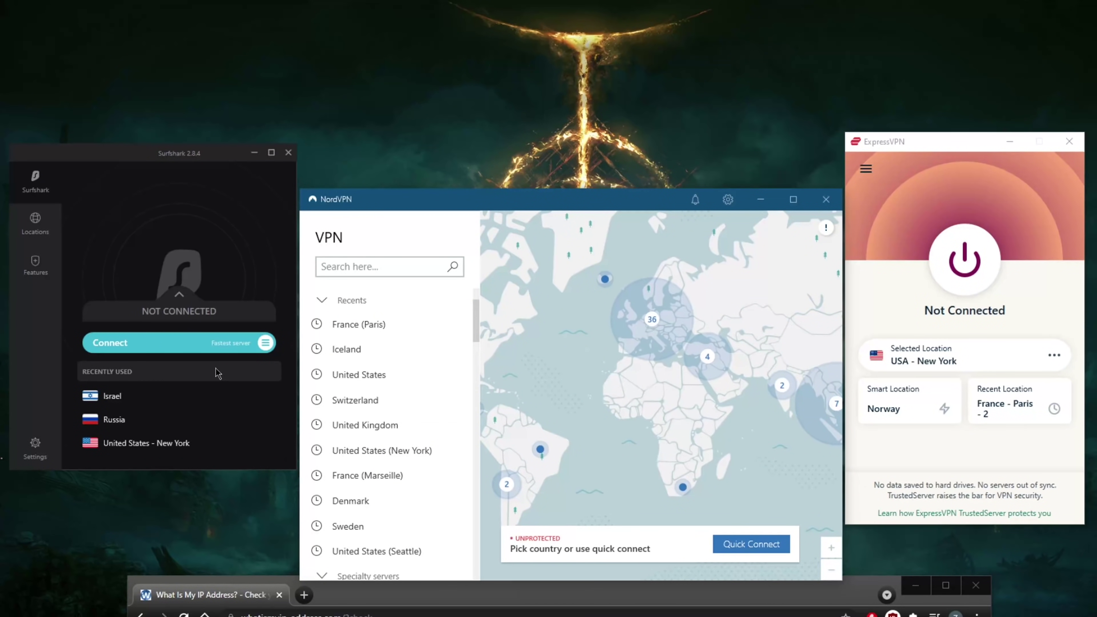
Connect Surfshark to Germany - Berlin and bring the IP checker back up
{"action": "left_click", "coordinate": [38, 224]}
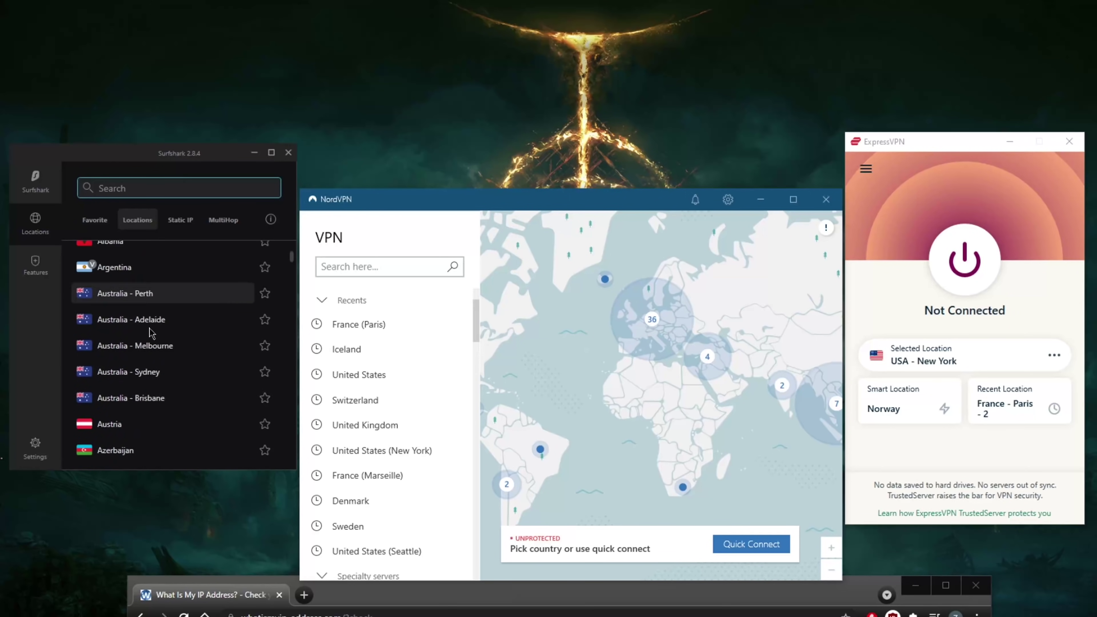
{"action": "scroll", "coordinate": [149, 333], "scroll_direction": "down", "scroll_amount": 15}
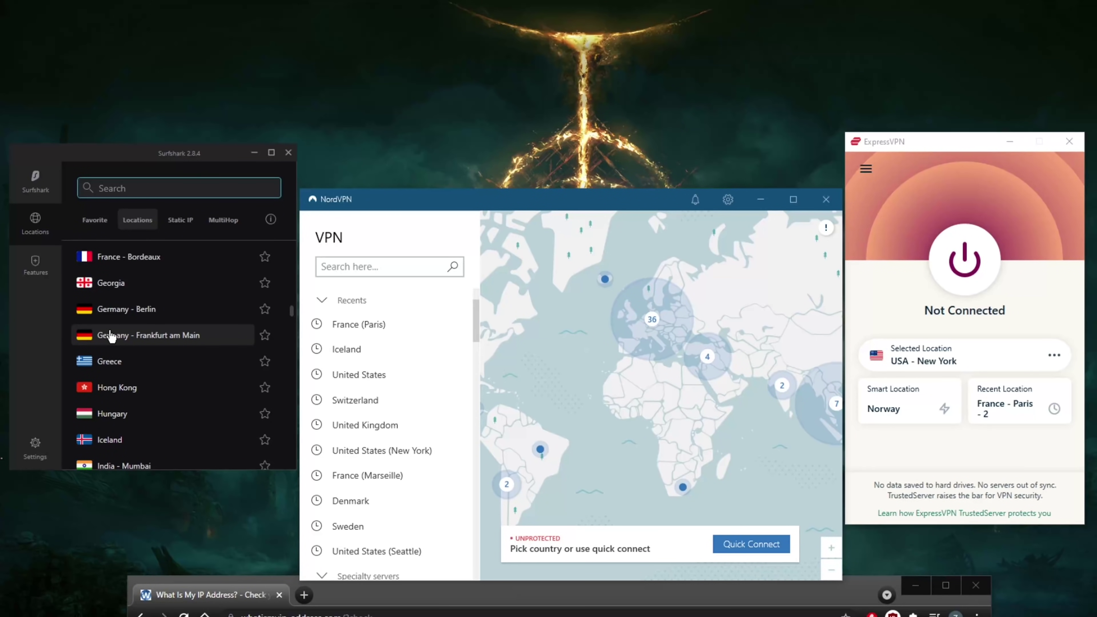
{"action": "scroll", "coordinate": [111, 337], "scroll_direction": "down", "scroll_amount": 3}
{"action": "scroll", "coordinate": [129, 368], "scroll_direction": "up", "scroll_amount": 3}
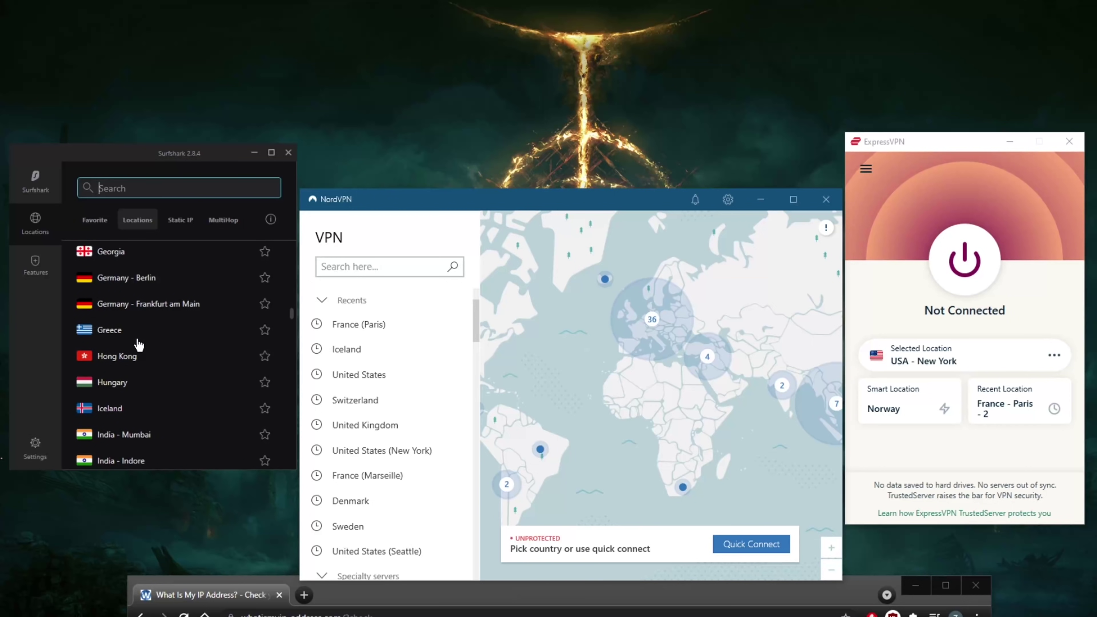
{"action": "left_click", "coordinate": [142, 283]}
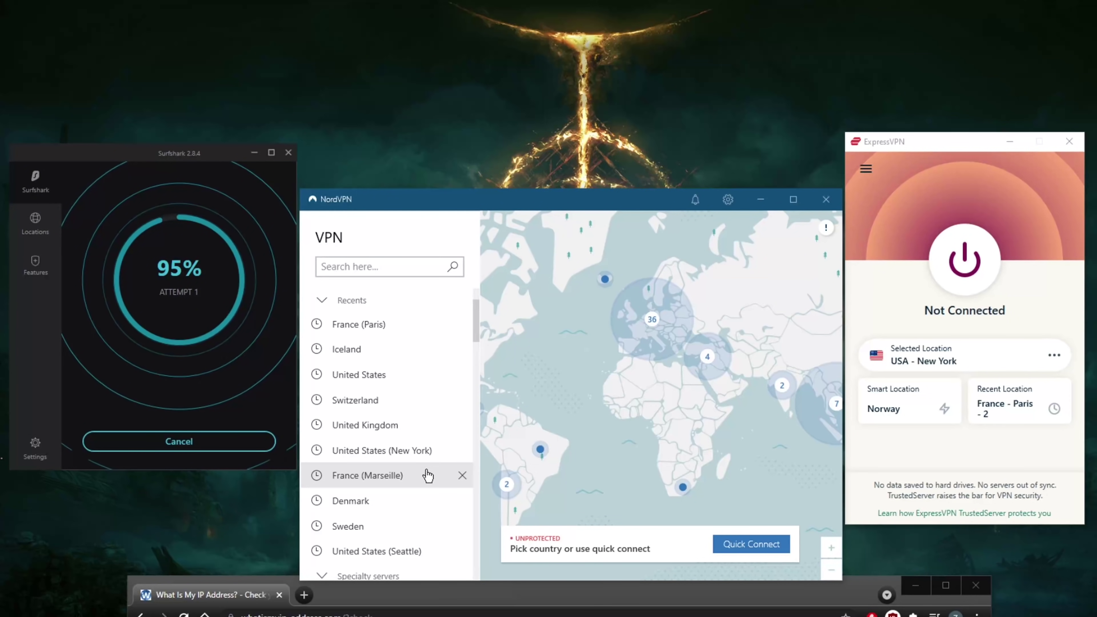
{"action": "left_click_drag", "start_coordinate": [517, 607], "coordinate": [663, 57]}
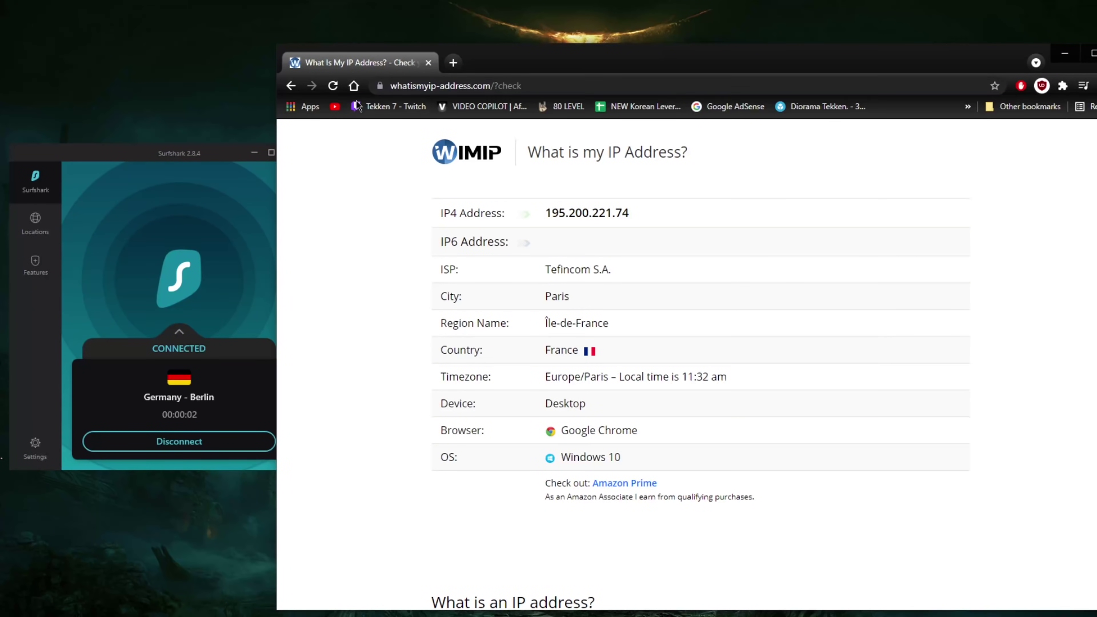
Reload the IP checker to confirm 193.29.106.92 in Berlin, Germany, then close Chrome
{"action": "left_click", "coordinate": [332, 86]}
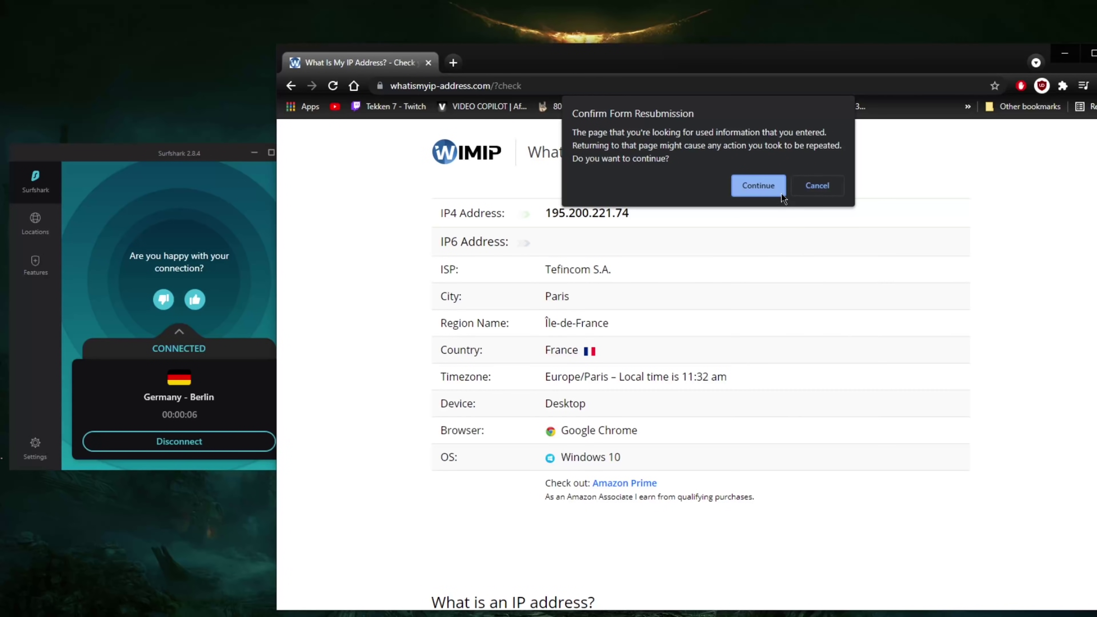
{"action": "left_click", "coordinate": [767, 185]}
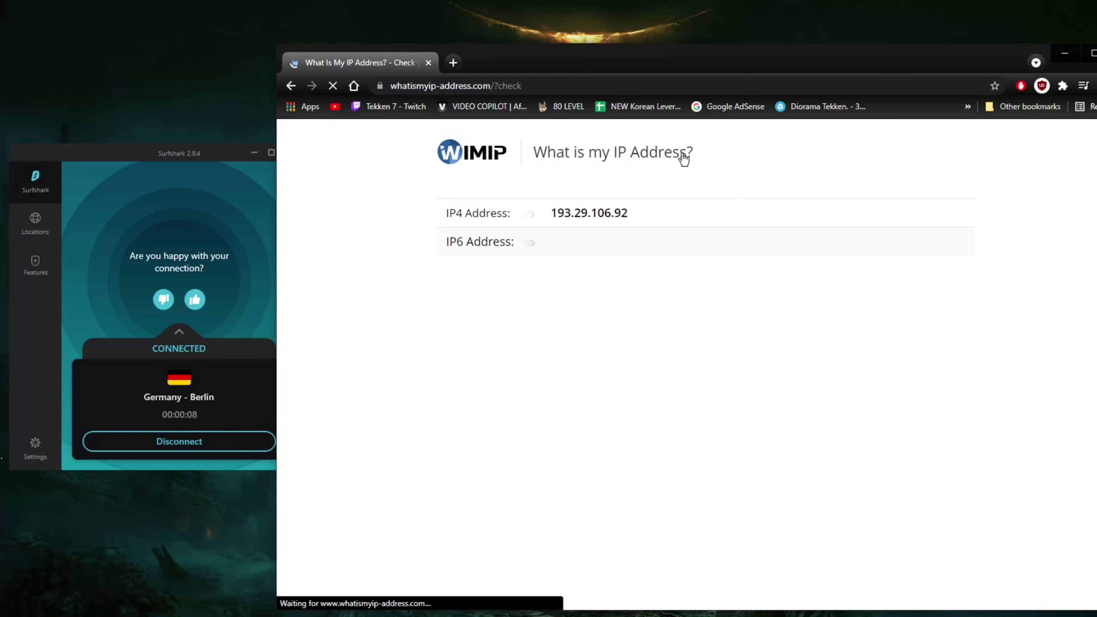
{"action": "left_click_drag", "start_coordinate": [645, 61], "coordinate": [575, 51]}
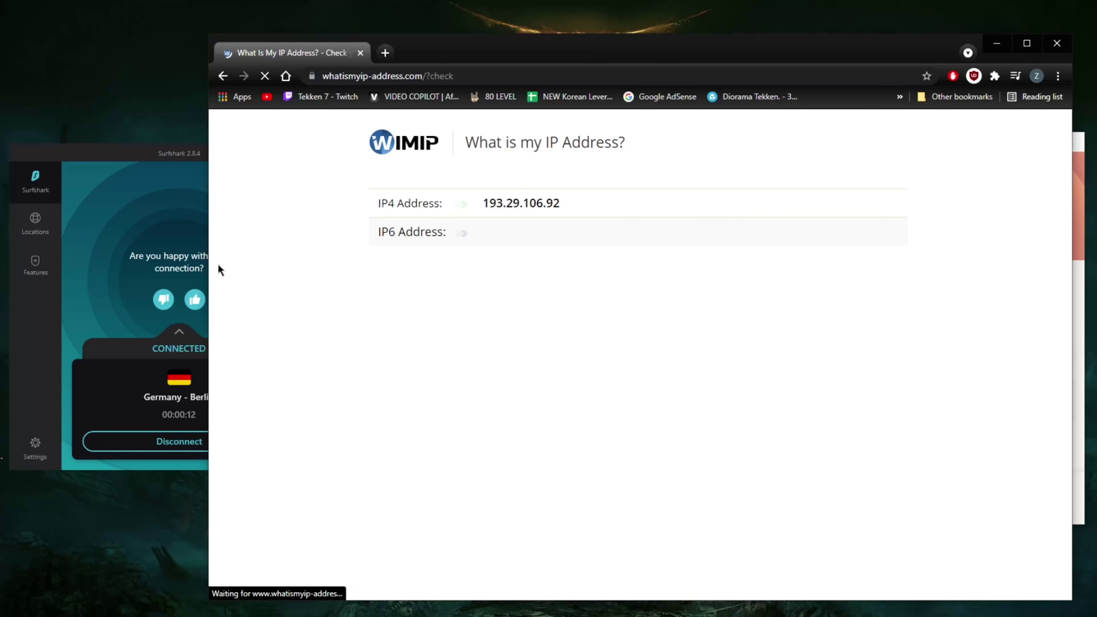
{"action": "left_click", "coordinate": [169, 154]}
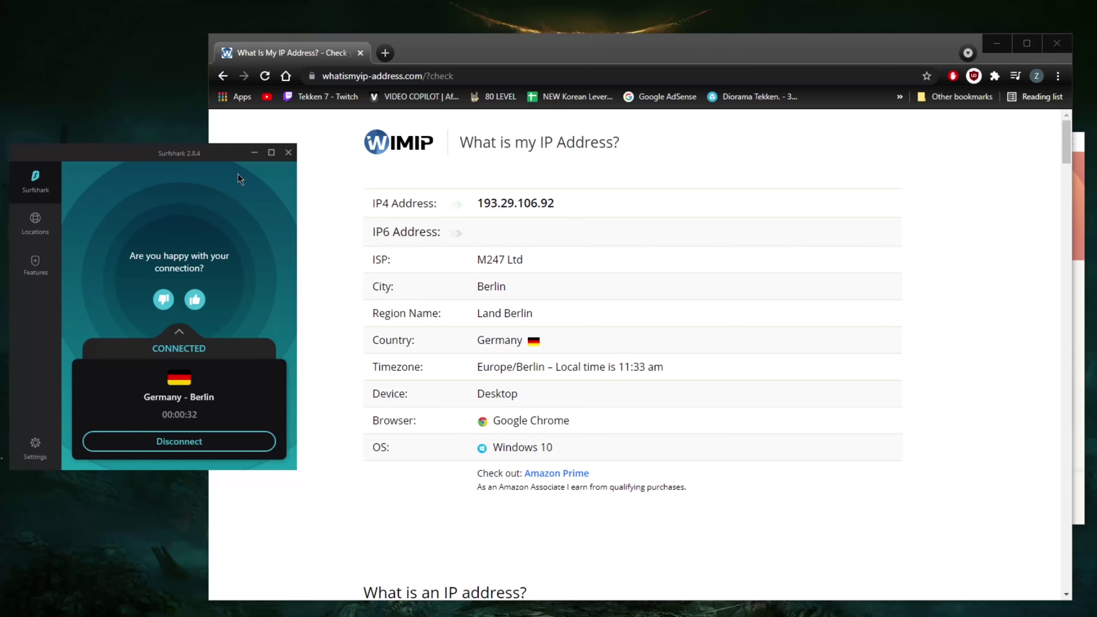
{"action": "left_click", "coordinate": [1056, 43]}
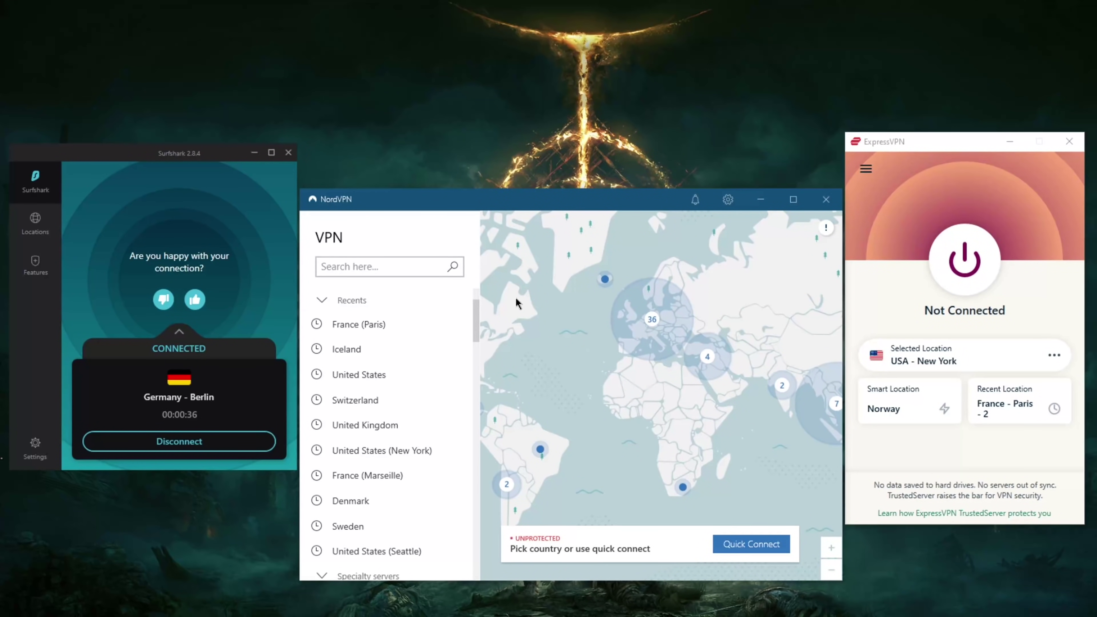
{"action": "left_click", "coordinate": [883, 144]}
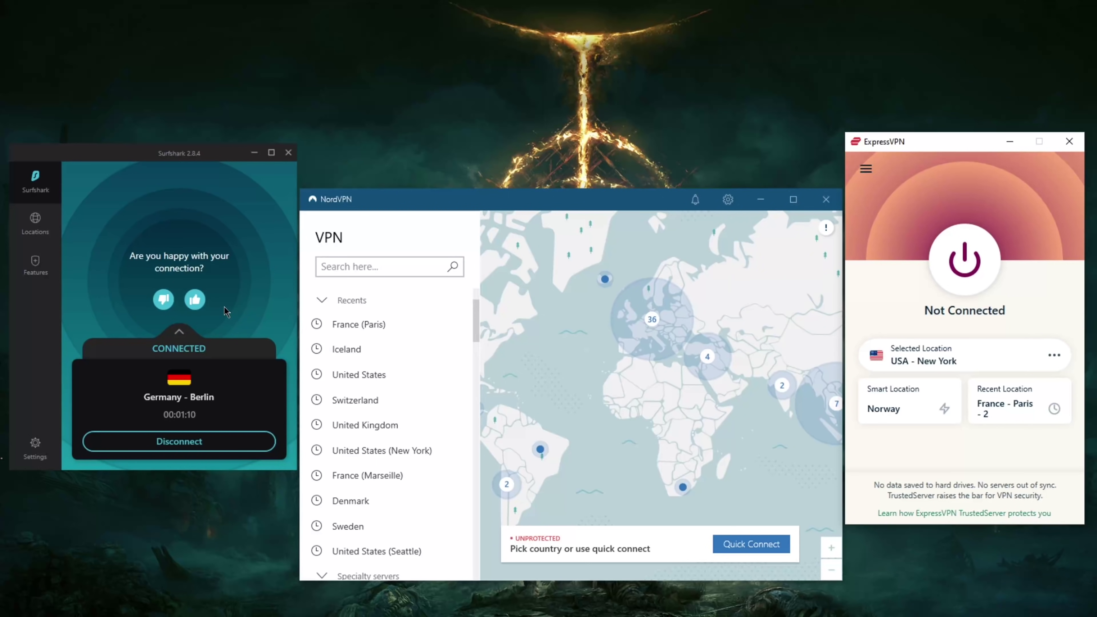
{"action": "left_click", "coordinate": [168, 168]}
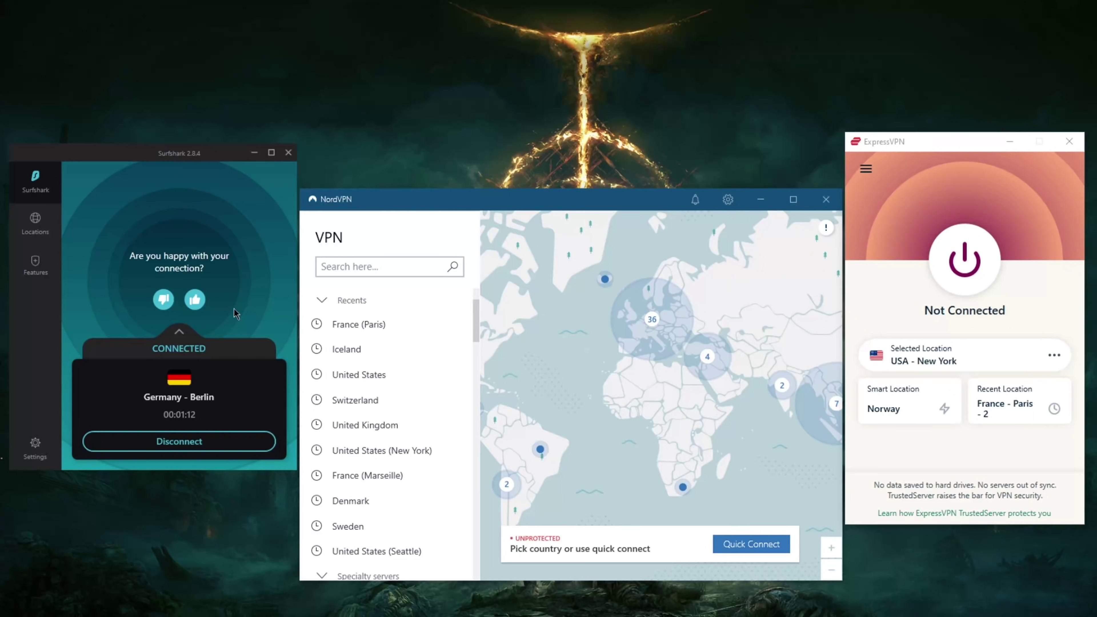
Disconnect Surfshark from Germany - Berlin so no VPN remains connected
{"action": "left_click", "coordinate": [193, 443]}
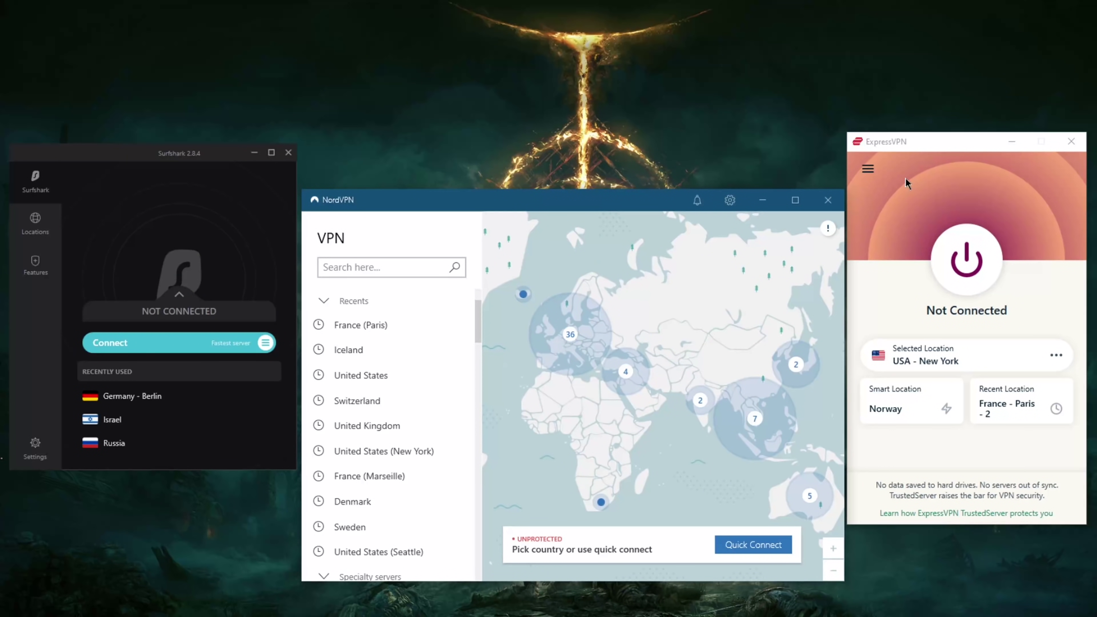
{"action": "left_click", "coordinate": [907, 141]}
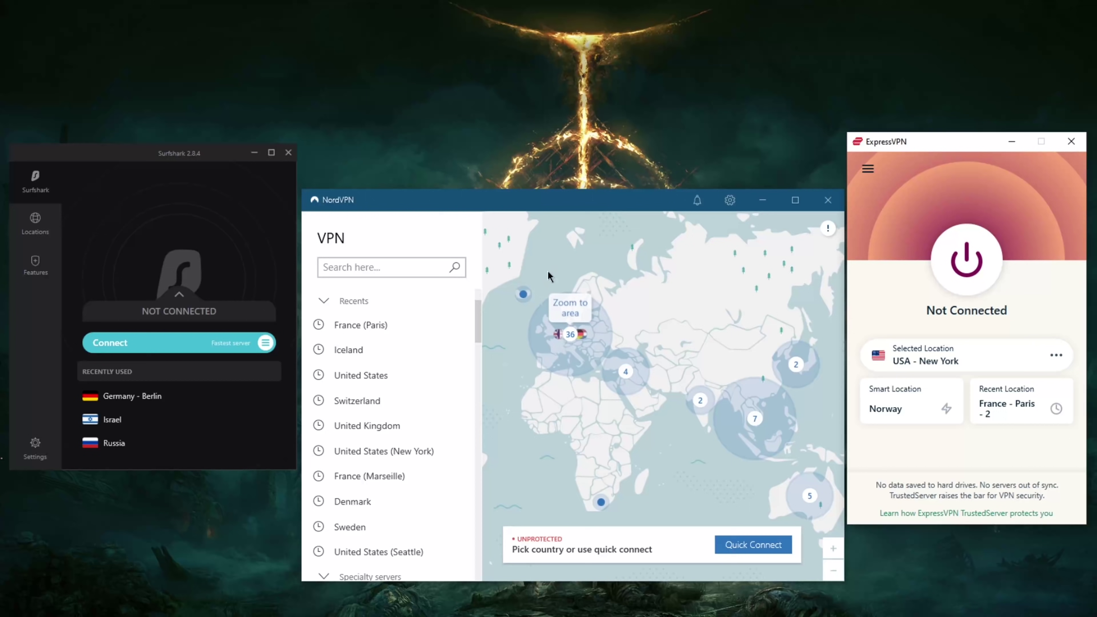
{"action": "left_click_drag", "start_coordinate": [676, 318], "coordinate": [678, 324]}
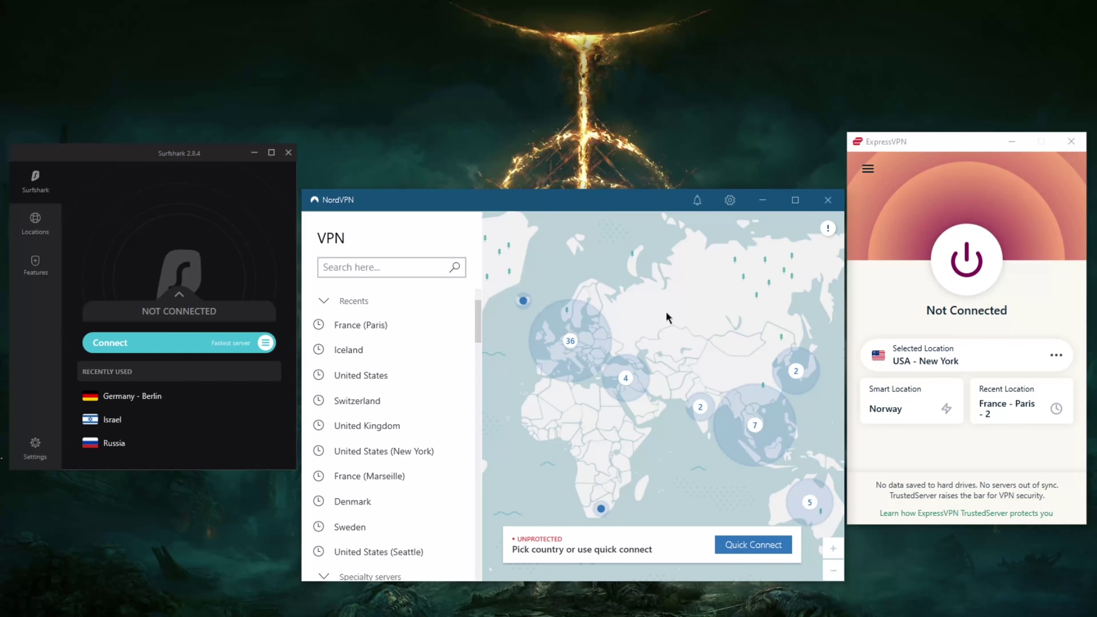
{"action": "scroll", "coordinate": [437, 359], "scroll_direction": "down", "scroll_amount": 3}
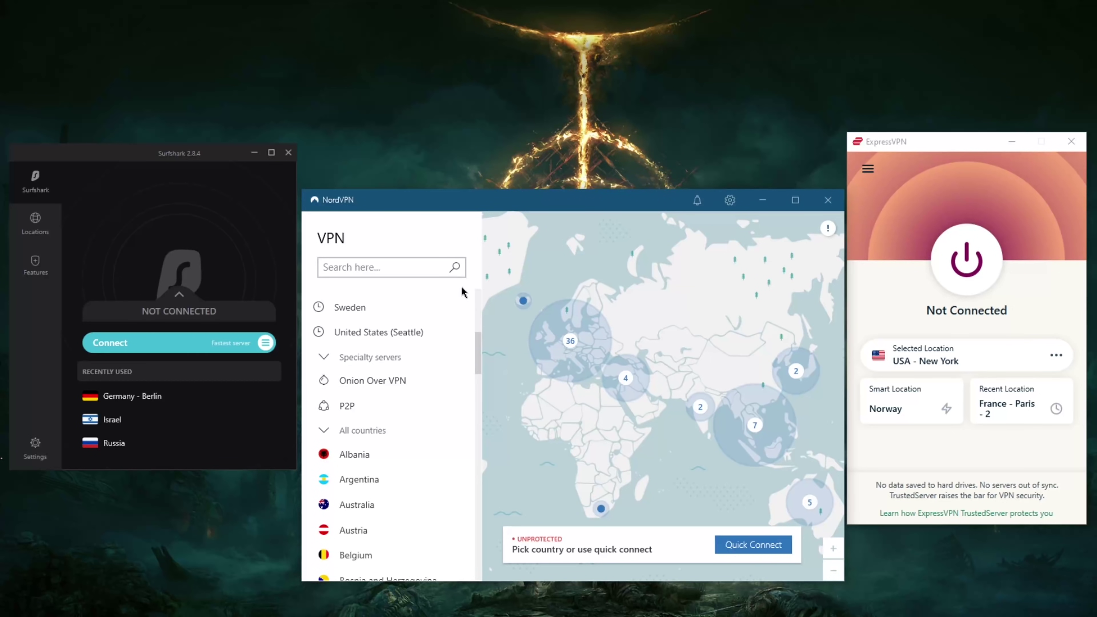
{"action": "scroll", "coordinate": [387, 338], "scroll_direction": "up", "scroll_amount": 3}
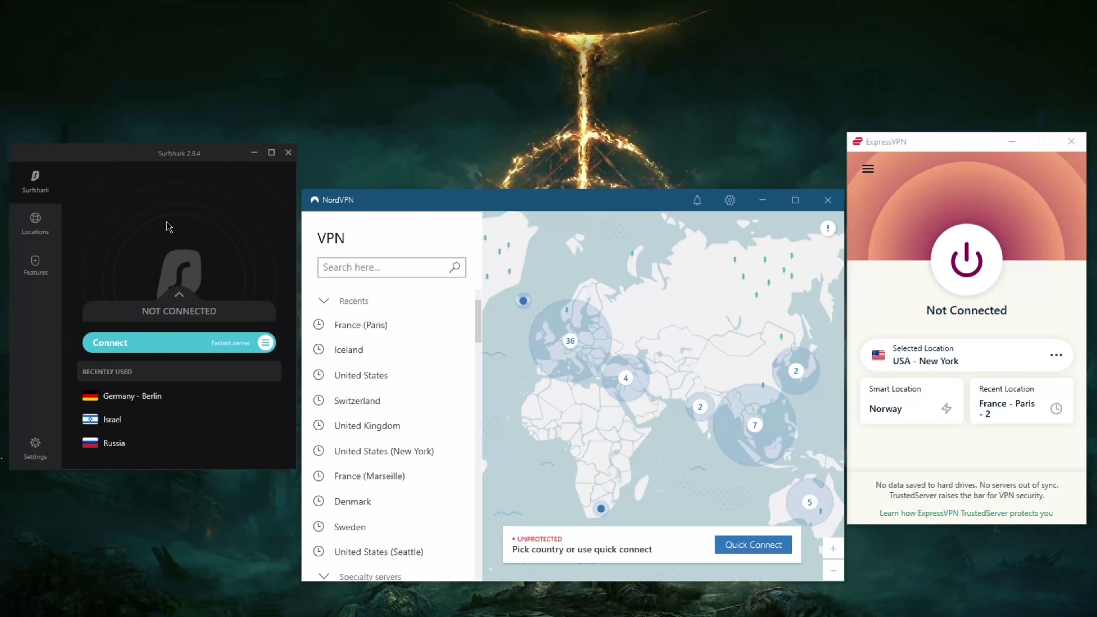
{"action": "left_click", "coordinate": [895, 141]}
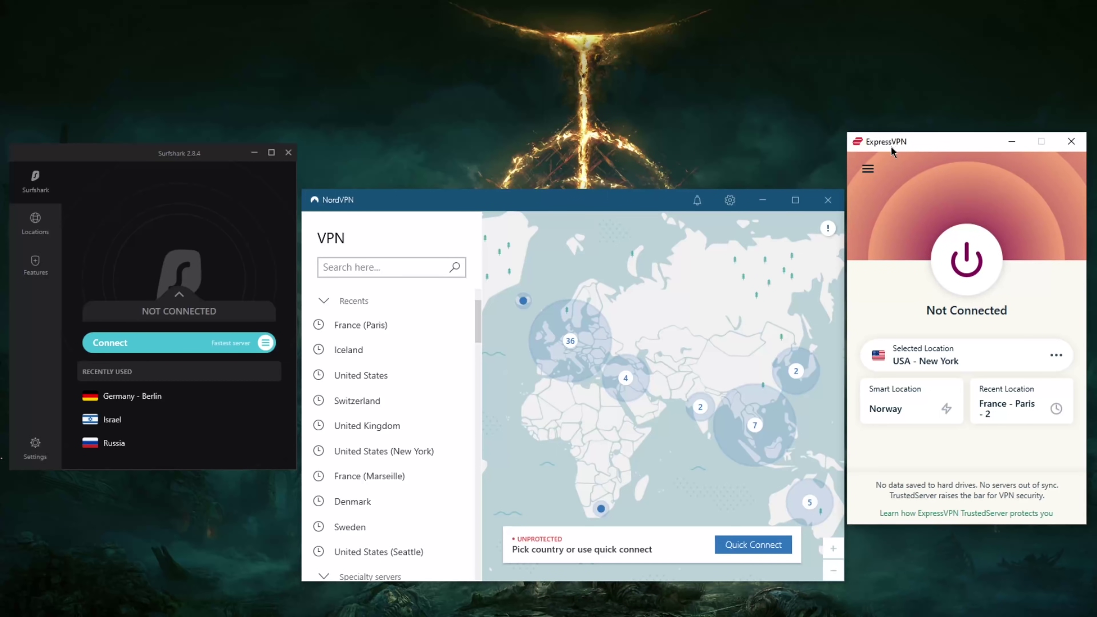